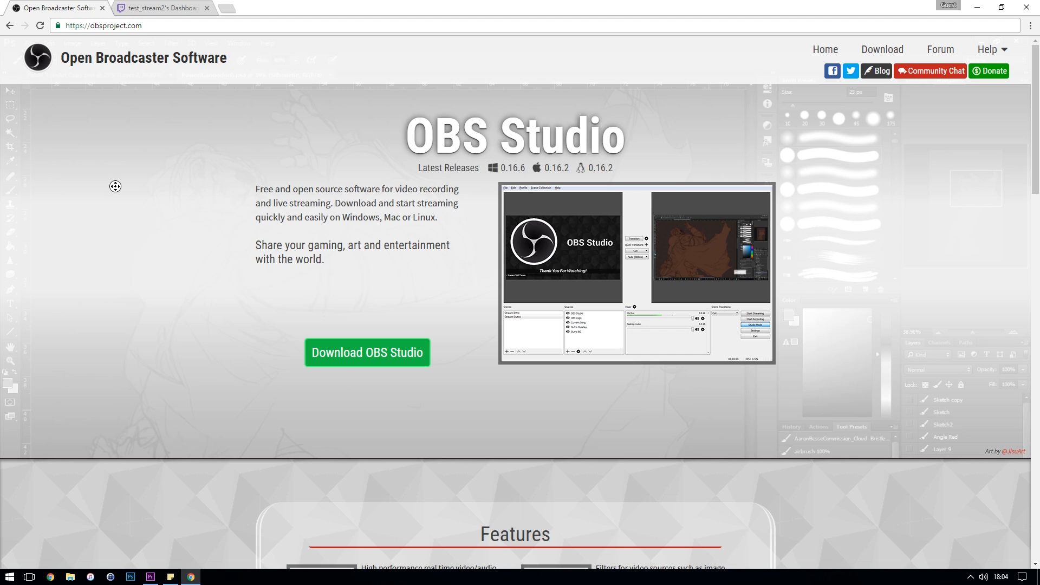
# Review the OBS Studio homepage, covering its features, supported streaming platforms, Studio Mode and plugin sections
pyautogui.scroll(-1, 116, 196)
pyautogui.scroll(-3, 116, 196)
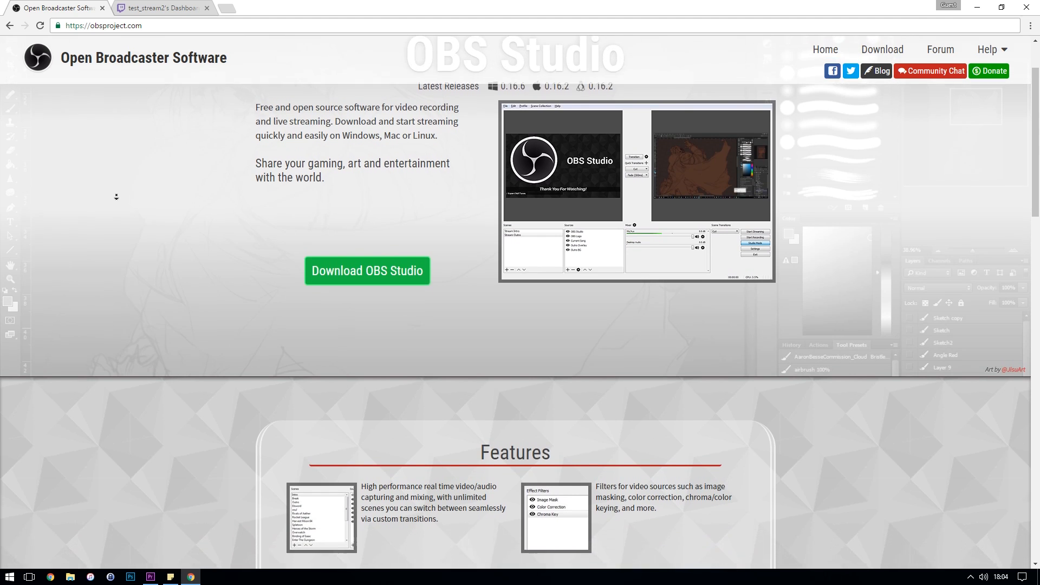
pyautogui.scroll(-3, 116, 196)
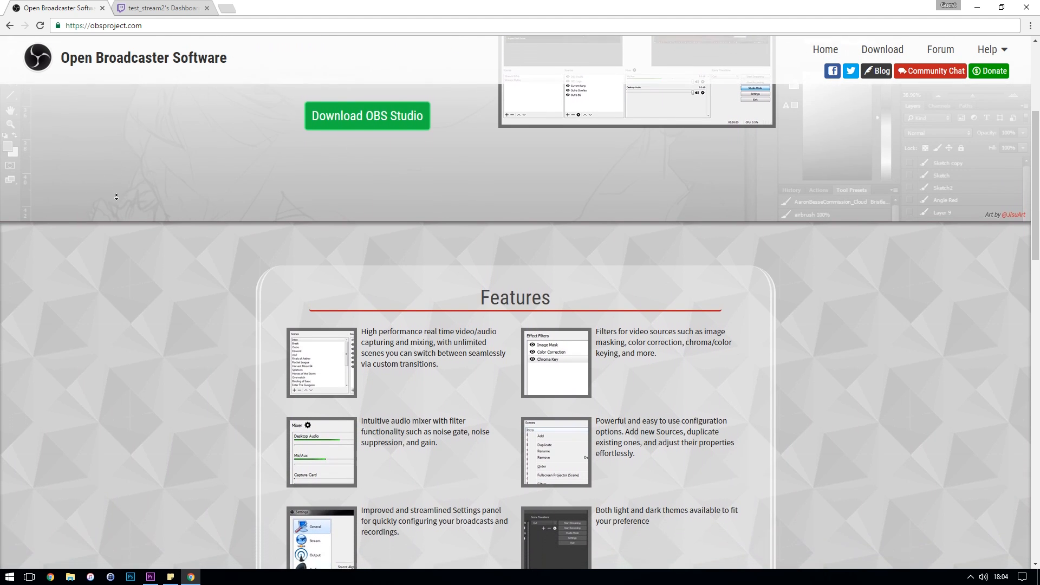
pyautogui.scroll(-3, 116, 197)
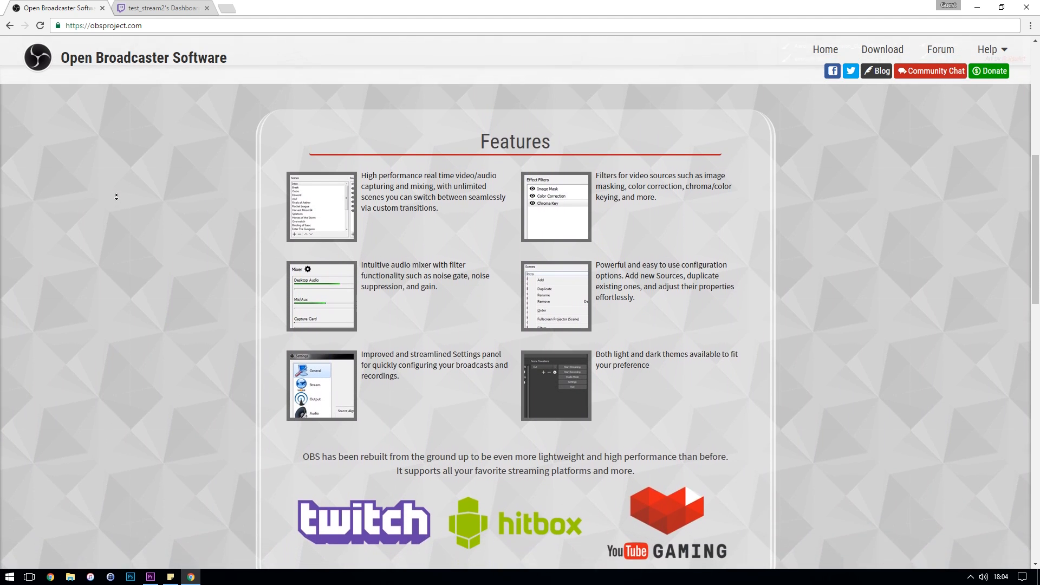
pyautogui.scroll(-3, 116, 196)
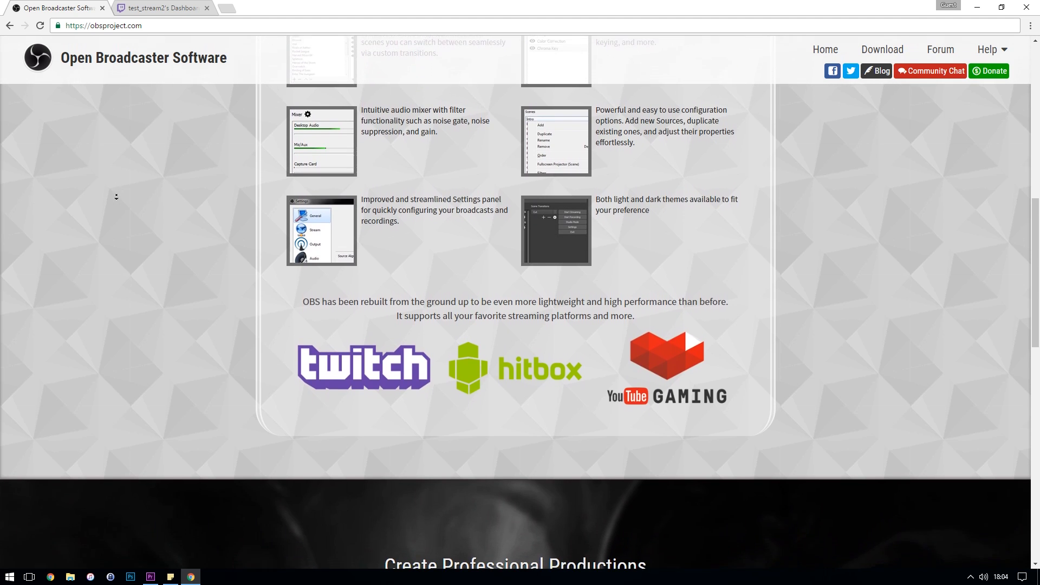
pyautogui.scroll(-3, 116, 196)
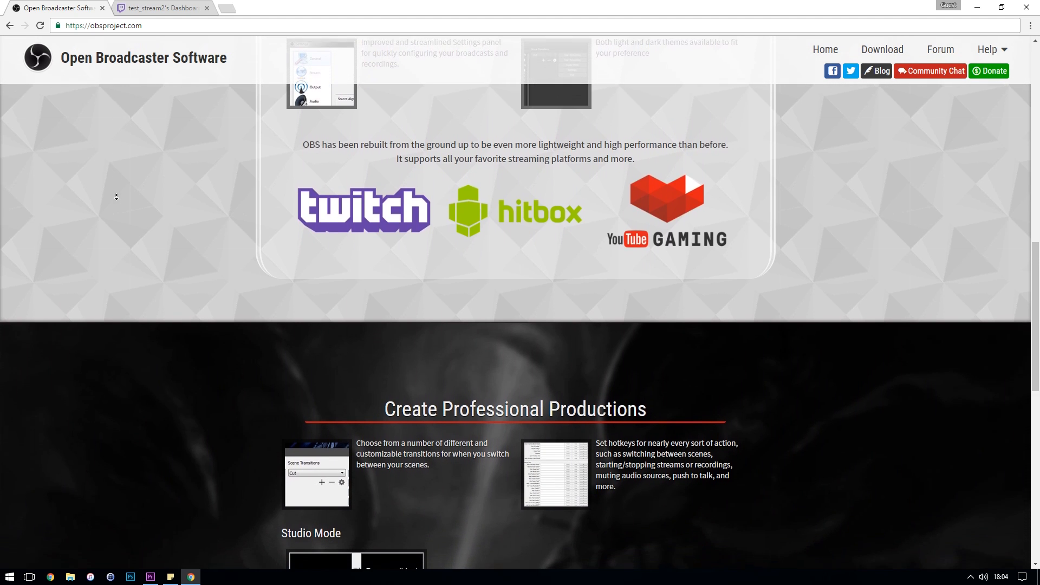
pyautogui.scroll(-3, 116, 197)
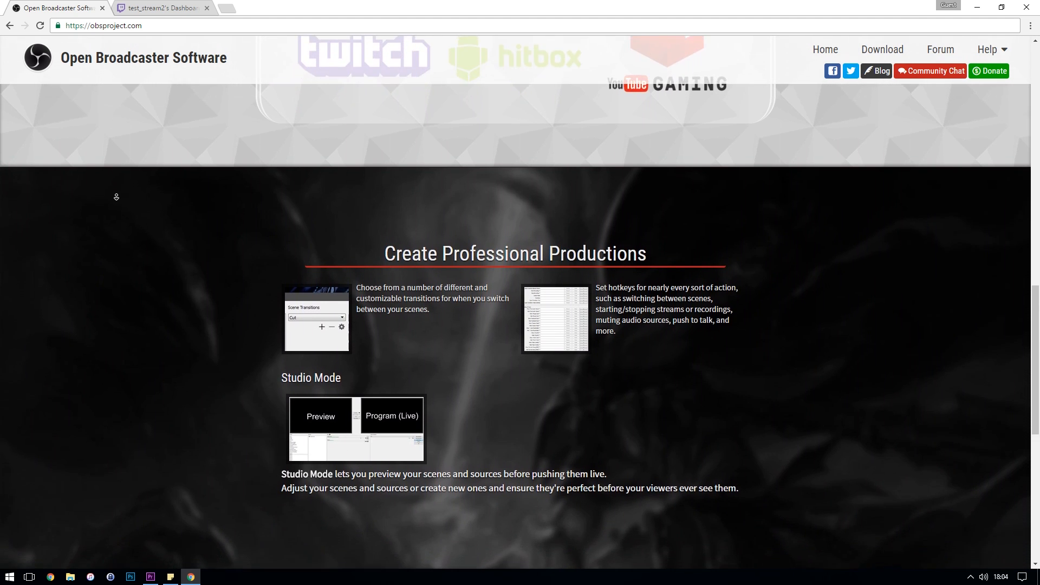
pyautogui.scroll(-3, 116, 196)
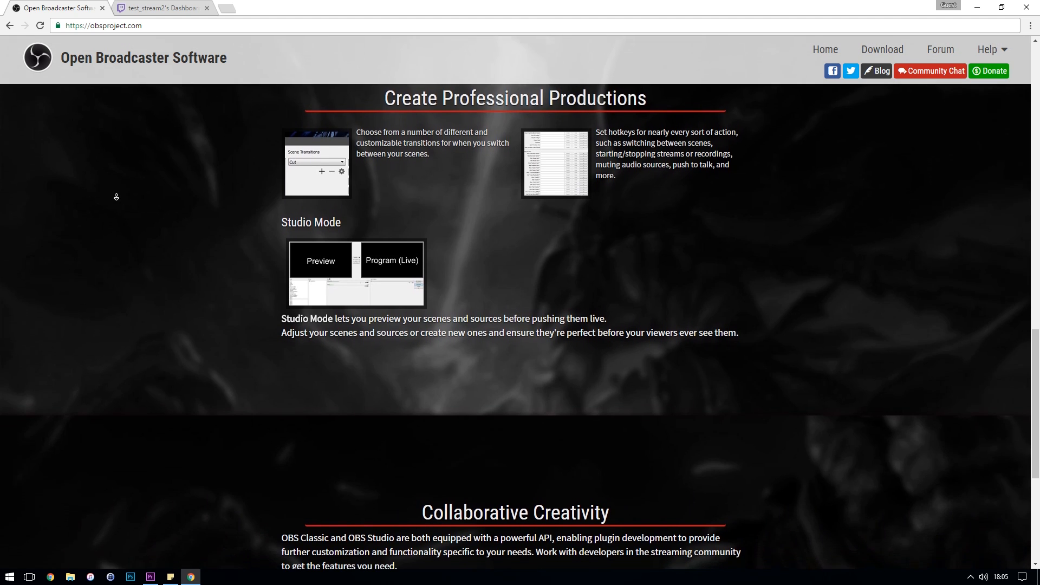
pyautogui.scroll(-3, 115, 197)
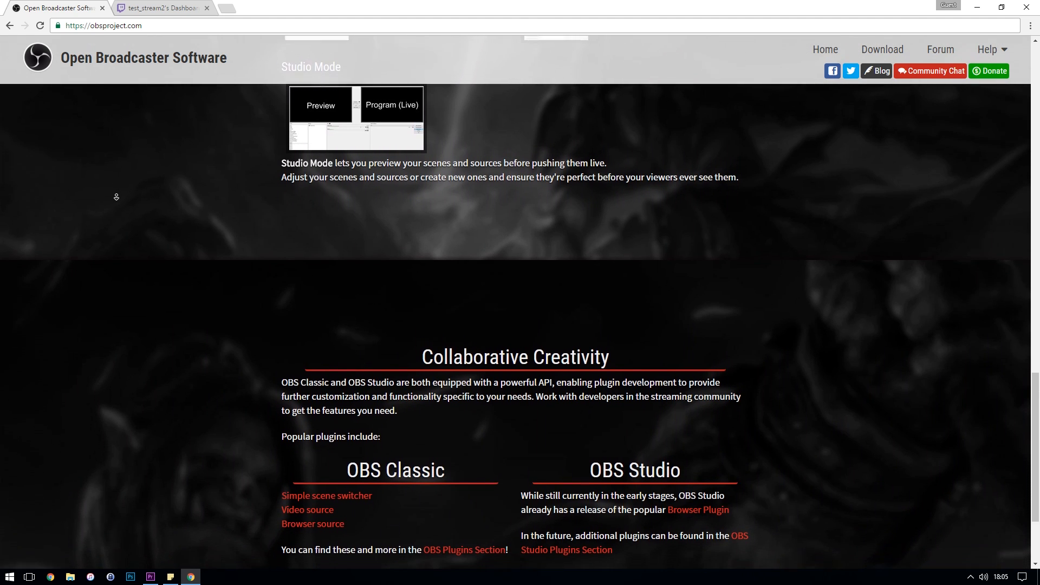
pyautogui.scroll(-1, 116, 197)
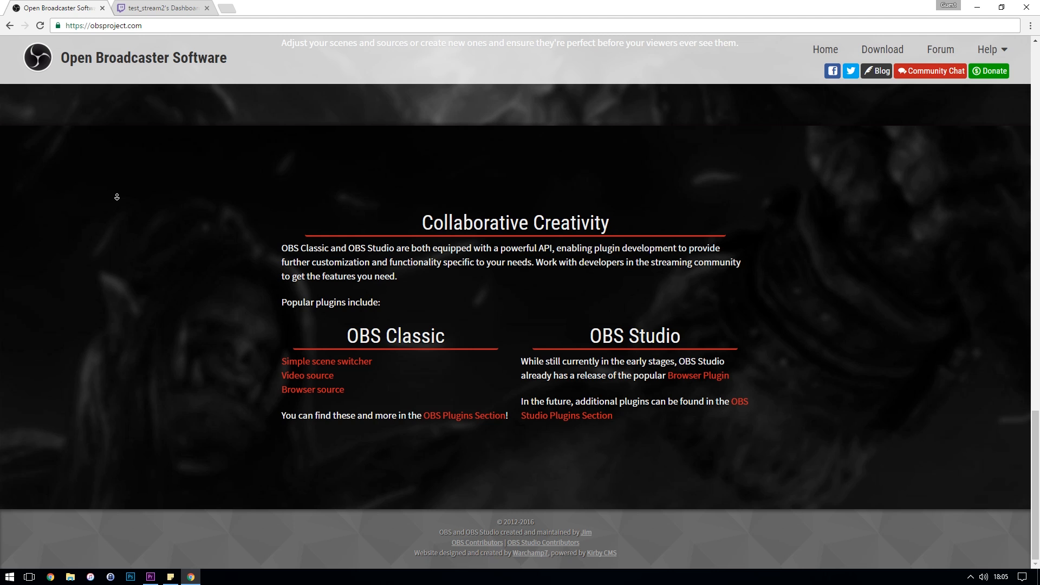
pyautogui.scroll(1, 120, 171)
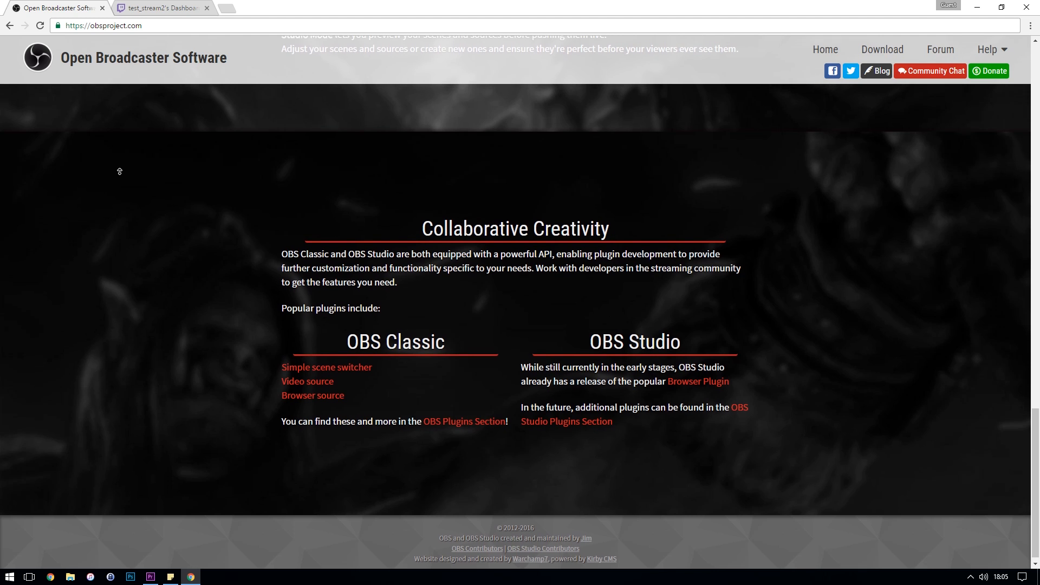
pyautogui.scroll(15, 120, 172)
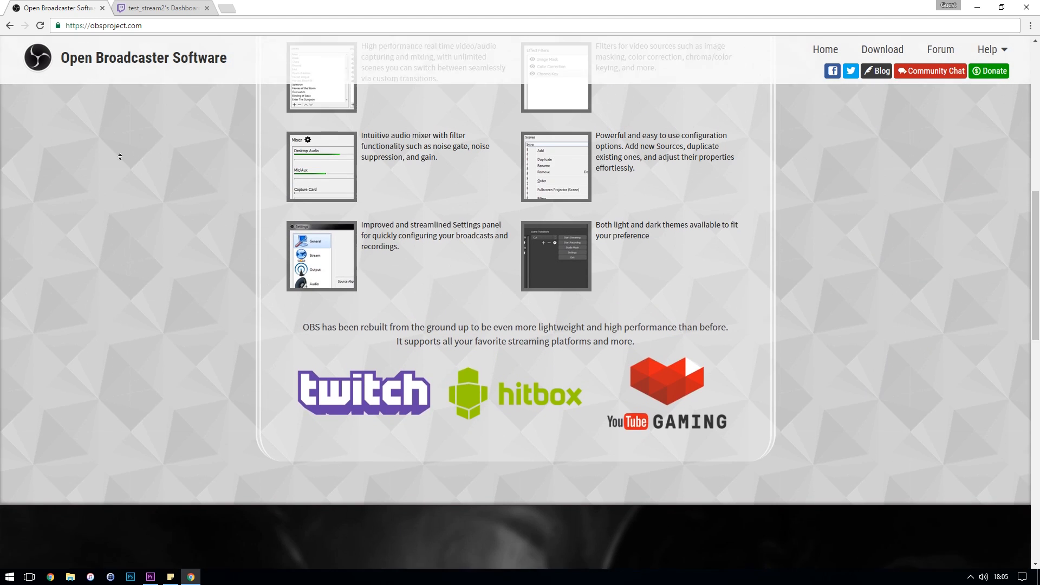
pyautogui.scroll(10, 120, 171)
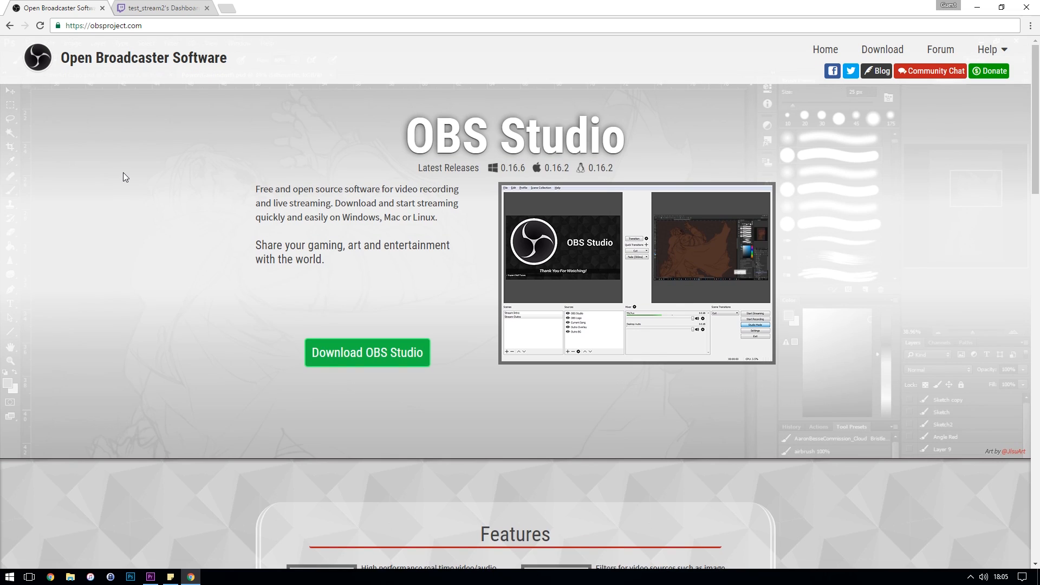
# Show the OBS Studio download options per operating system and look over the features and production sections again
pyautogui.click(362, 358)
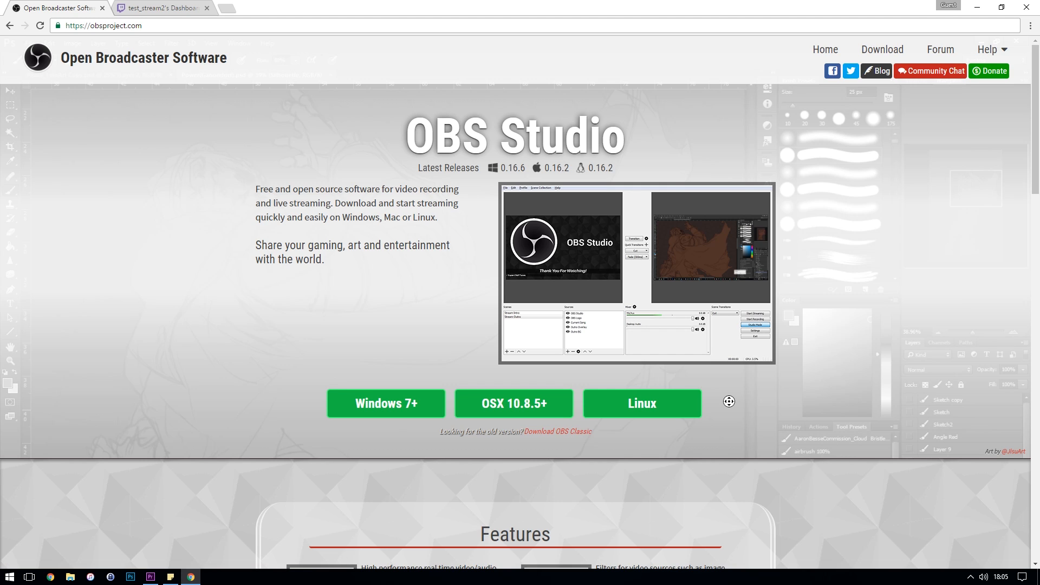
pyautogui.scroll(-7, 729, 401)
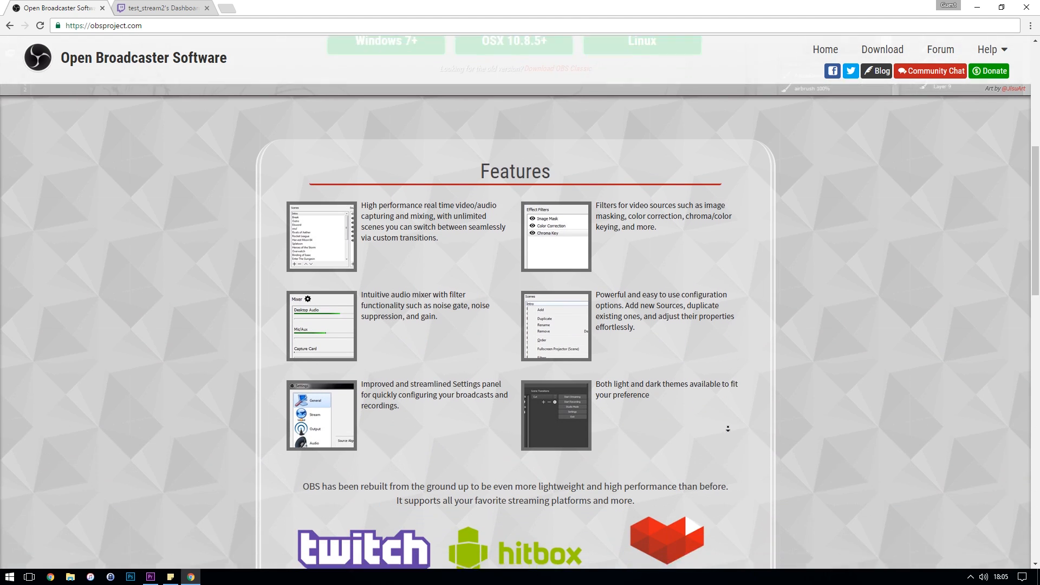
pyautogui.scroll(-10, 728, 428)
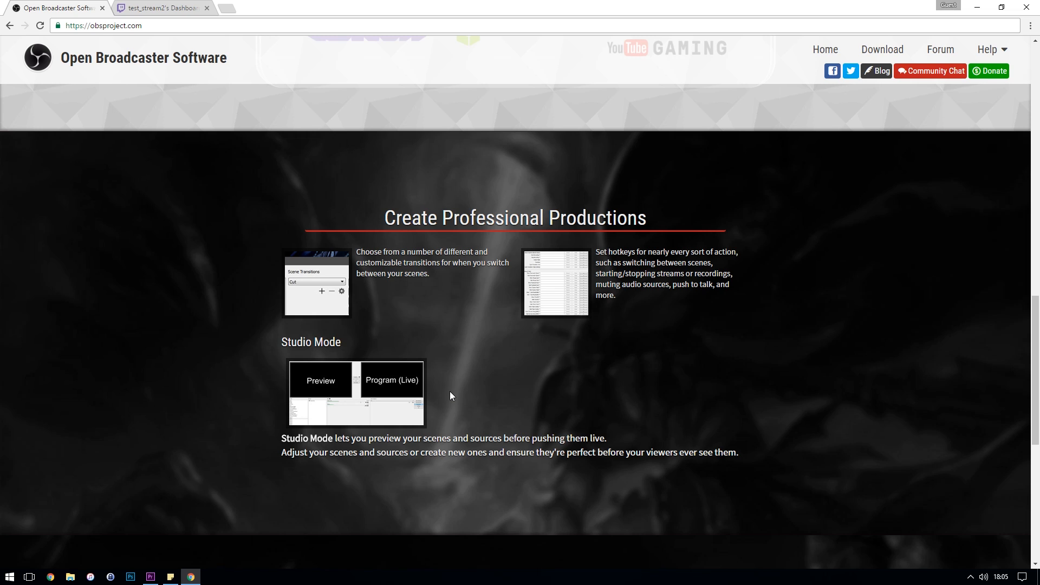
pyautogui.middleClick(449, 395)
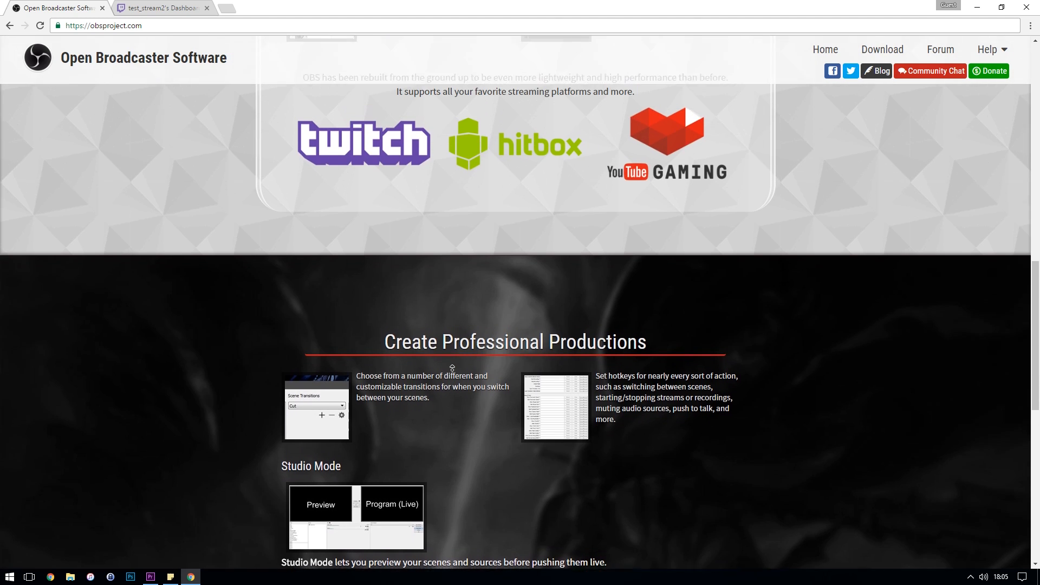
pyautogui.middleClick(457, 384)
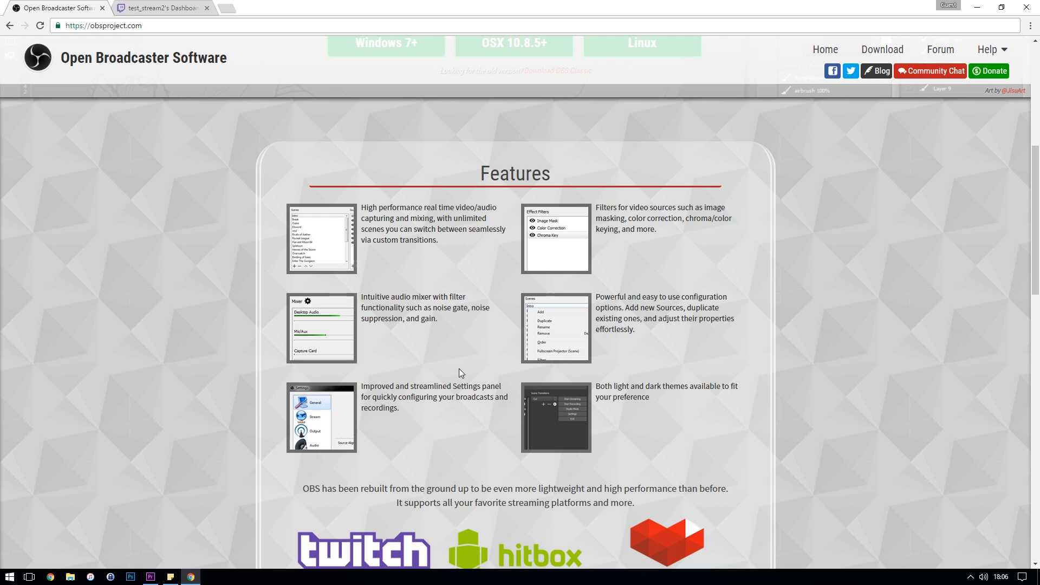
pyautogui.scroll(7, 459, 368)
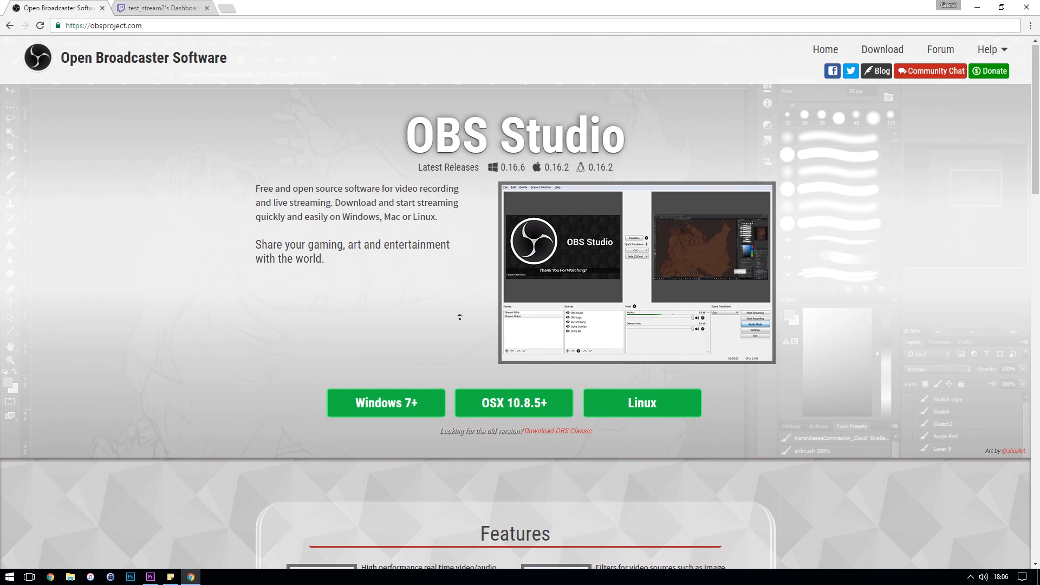
# Reload obsproject.com and download the OBS Studio installer for Windows 7+
pyautogui.click(149, 26)
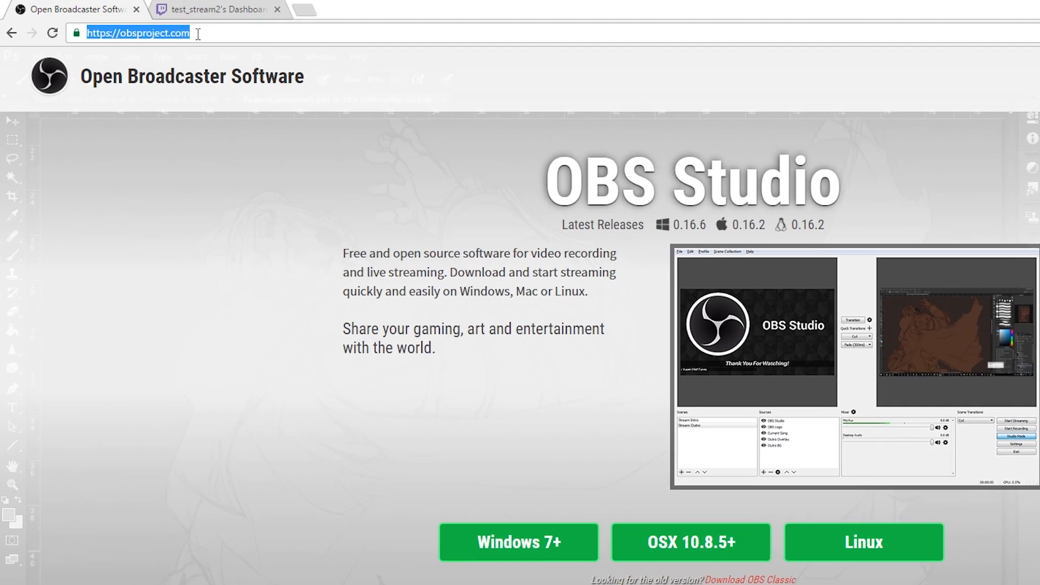
pyautogui.press('Return')
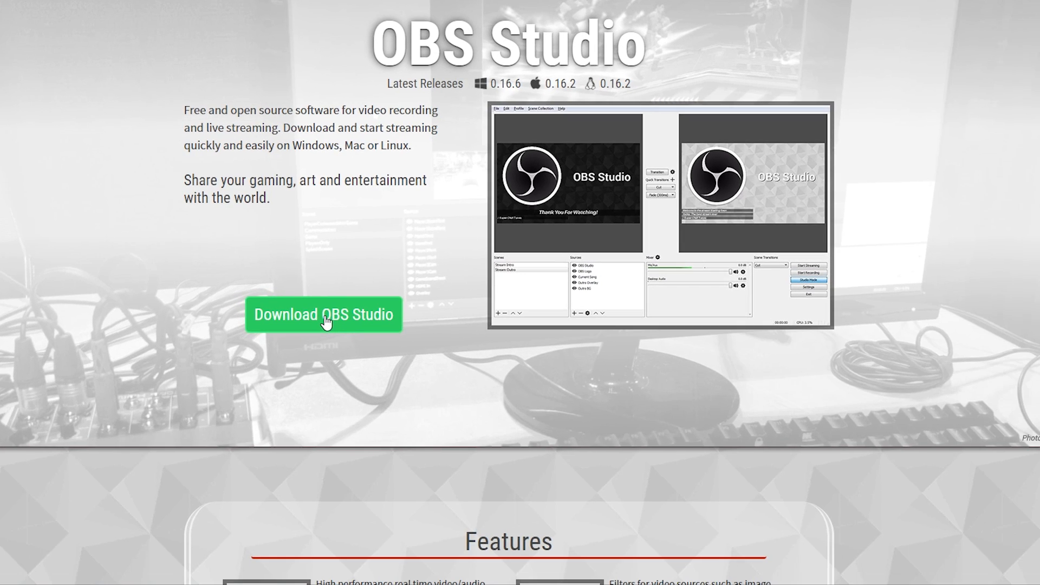
pyautogui.click(369, 360)
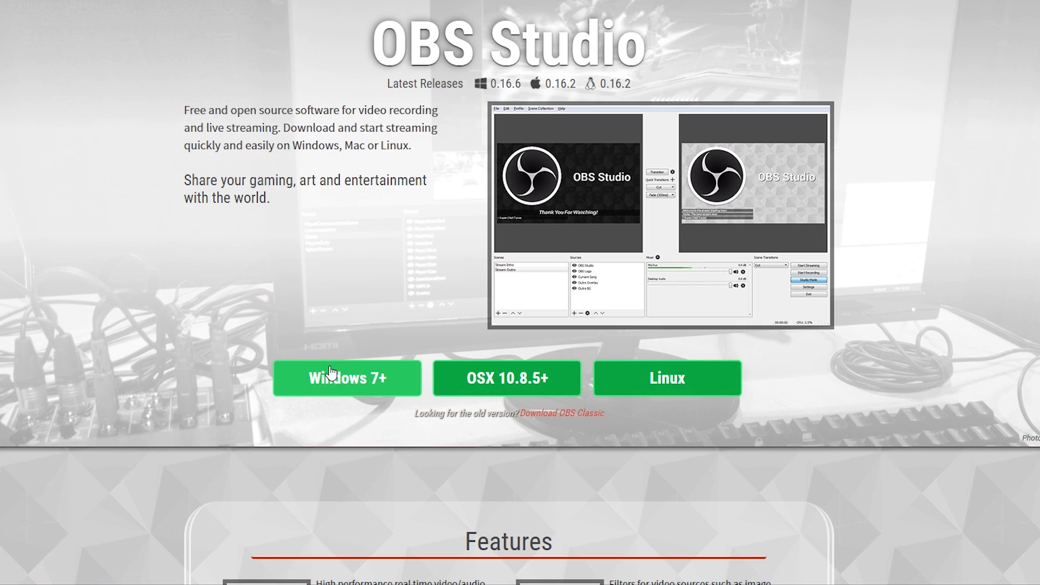
pyautogui.click(359, 383)
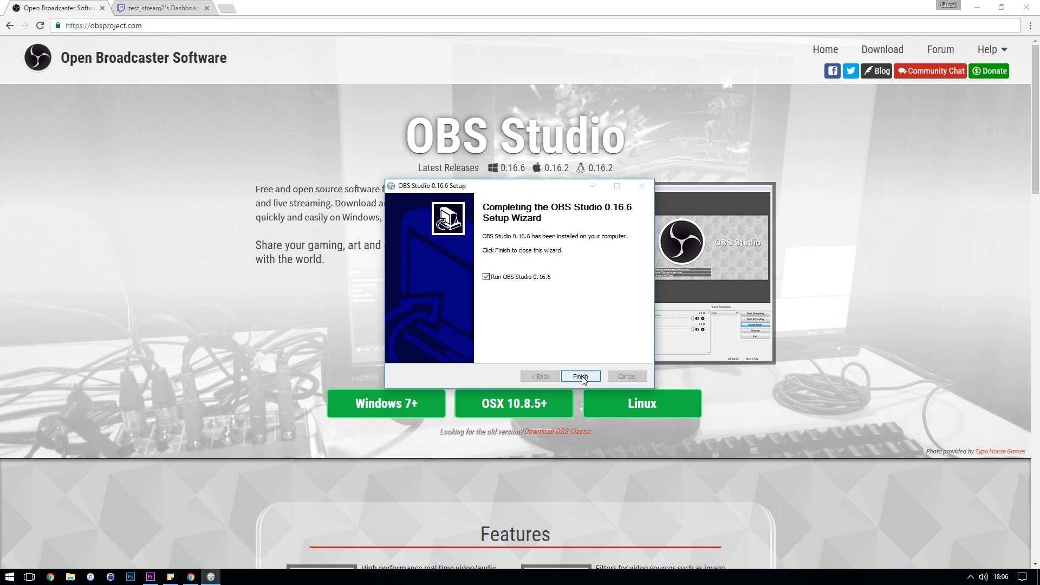
# Finish the OBS Studio 0.16.6 setup wizard with the run option kept, and maximize the launched program's window
pyautogui.click(580, 376)
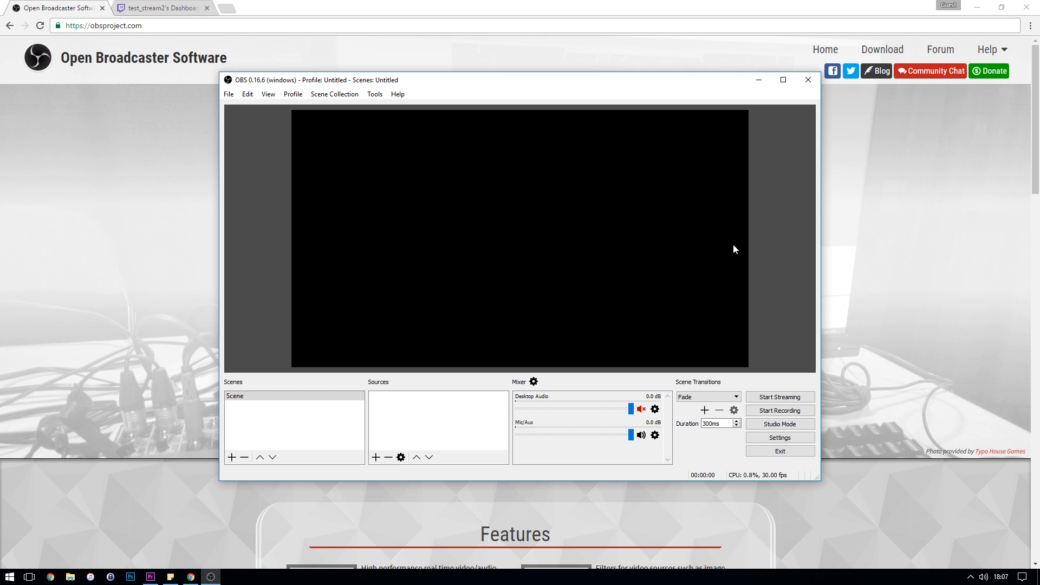
pyautogui.click(783, 79)
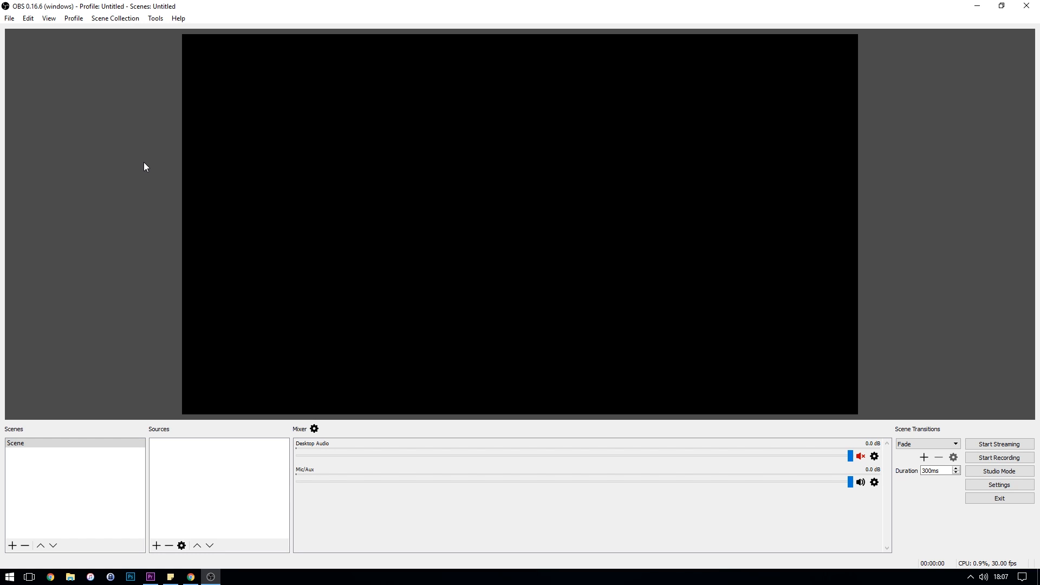
# Rename the untitled profile to "Test Stream 2"
pyautogui.click(74, 18)
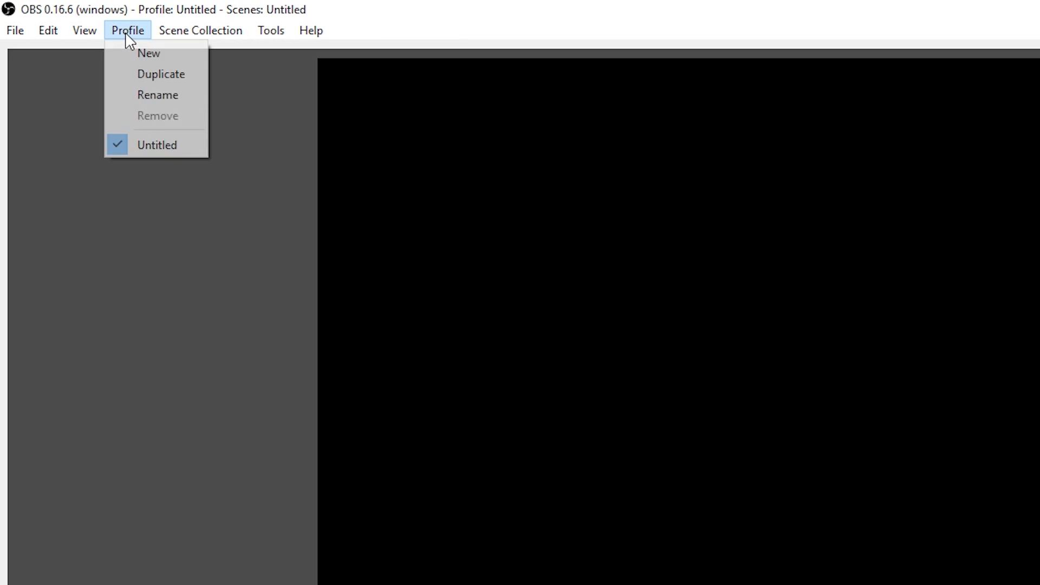
pyautogui.click(141, 95)
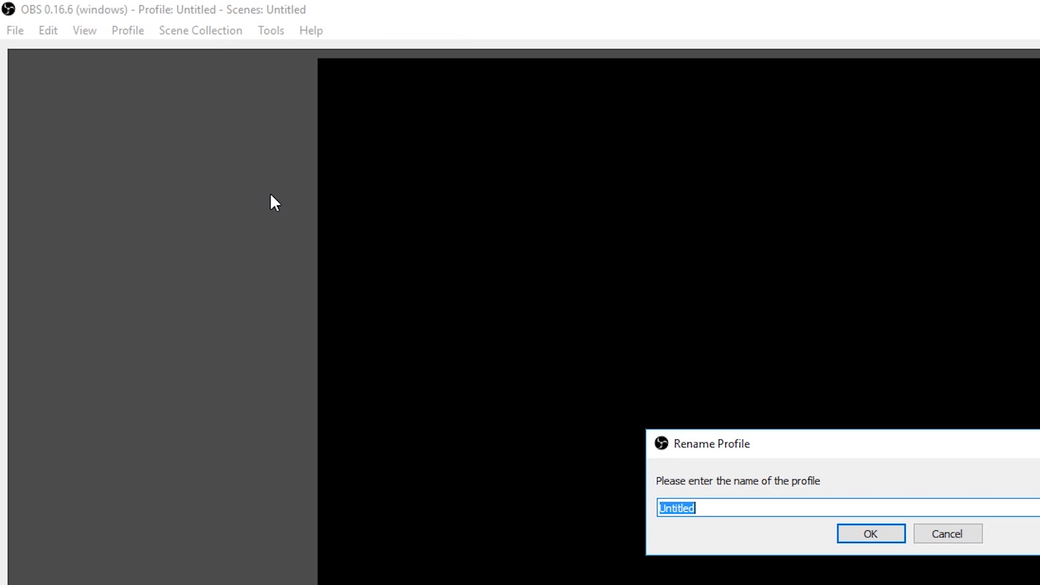
pyautogui.write('Test S')
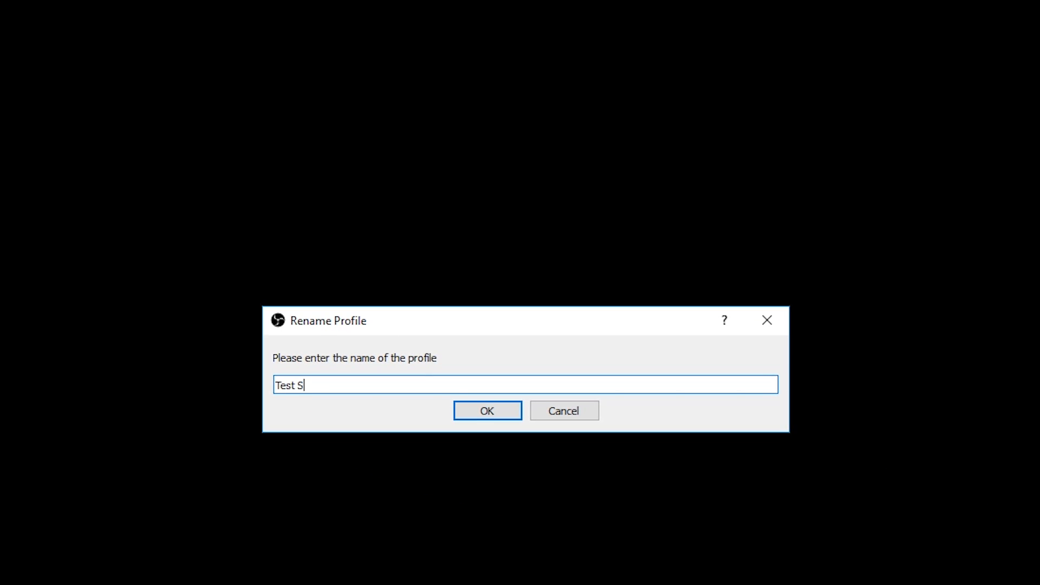
pyautogui.write('tream 2')
pyautogui.click(503, 413)
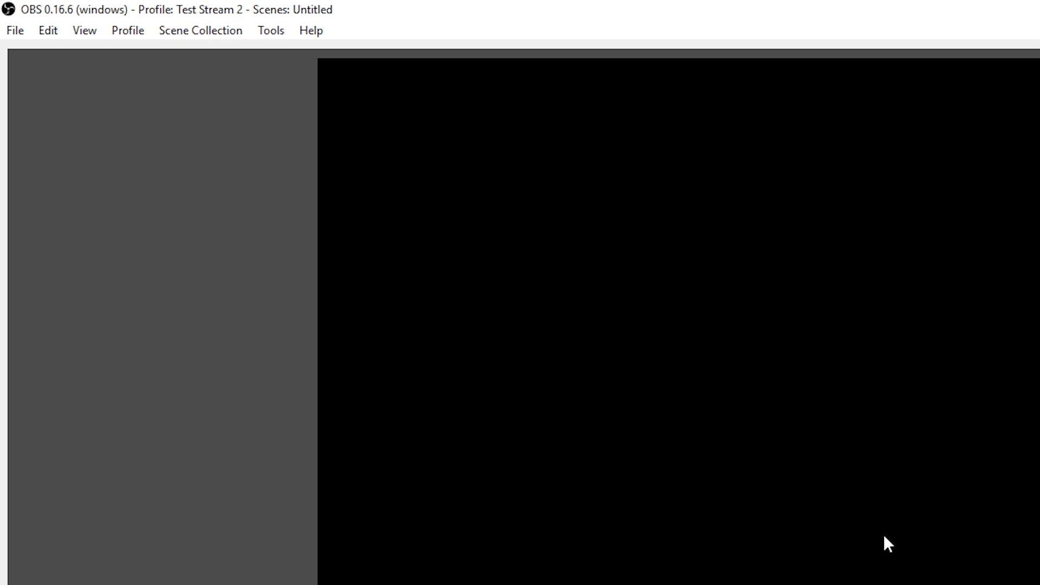
# Rename the untitled scene collection to "Overwatch Scenes"
pyautogui.click(128, 30)
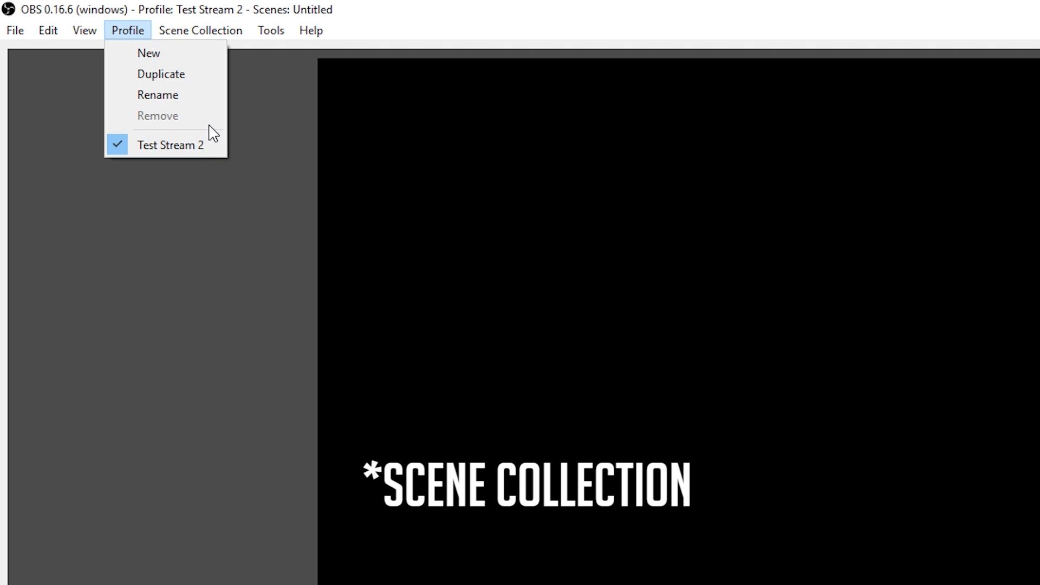
pyautogui.moveTo(210, 31)
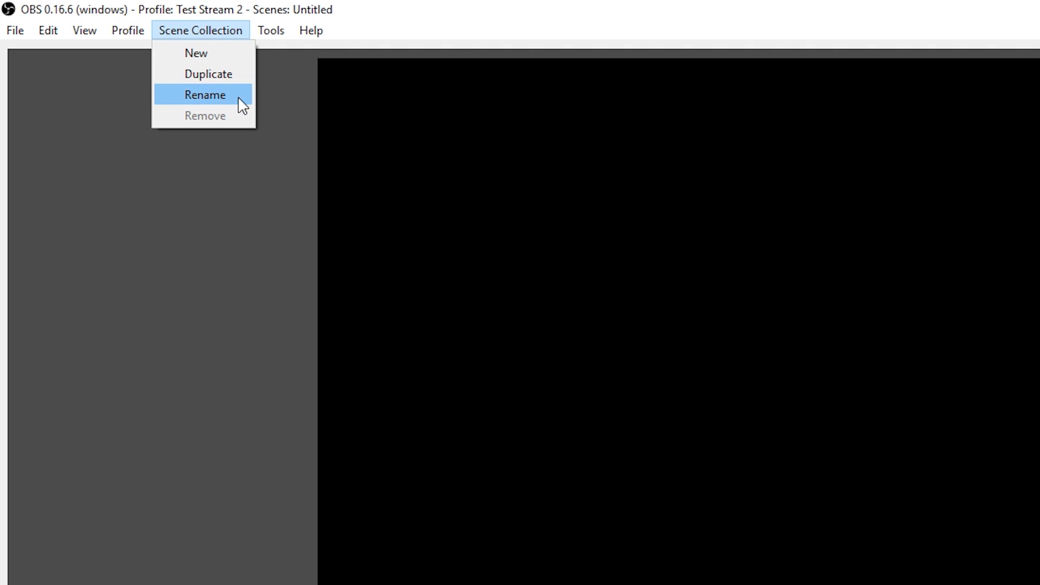
pyautogui.click(212, 103)
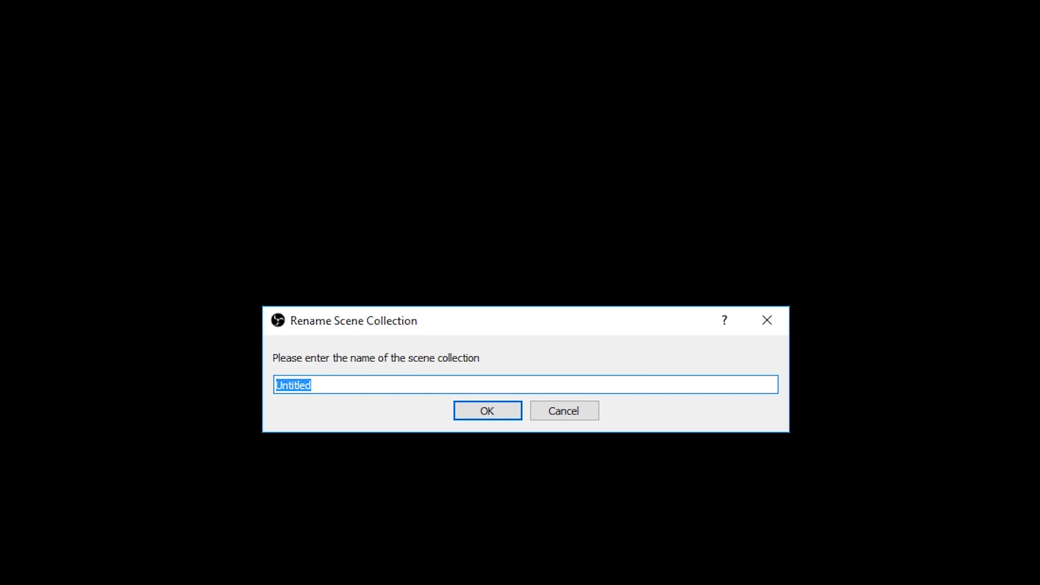
pyautogui.write('Ov')
pyautogui.press('BackSpace')
pyautogui.write('verwatch Sce')
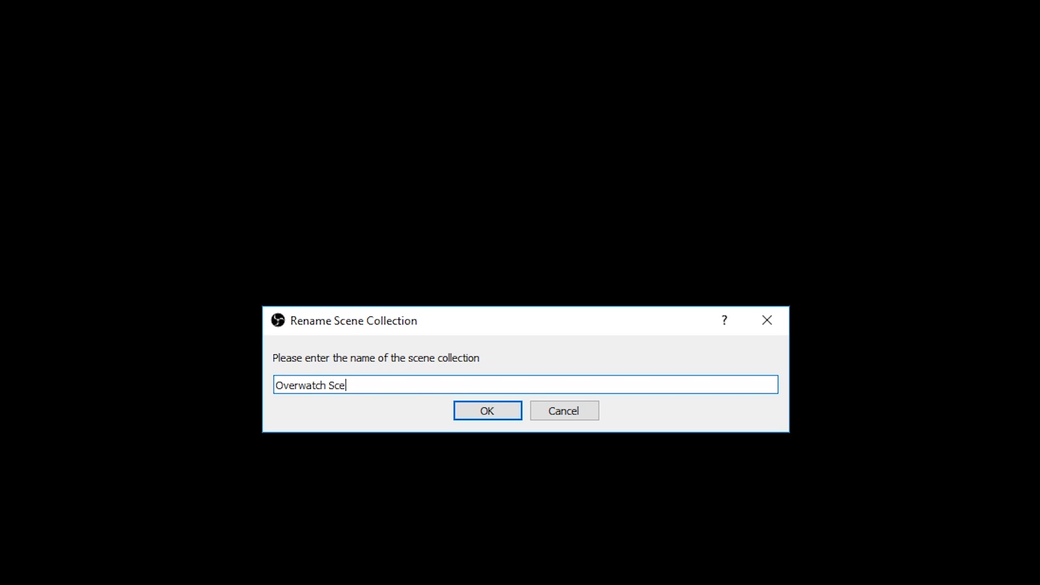
pyautogui.write('nes')
pyautogui.press('Return')
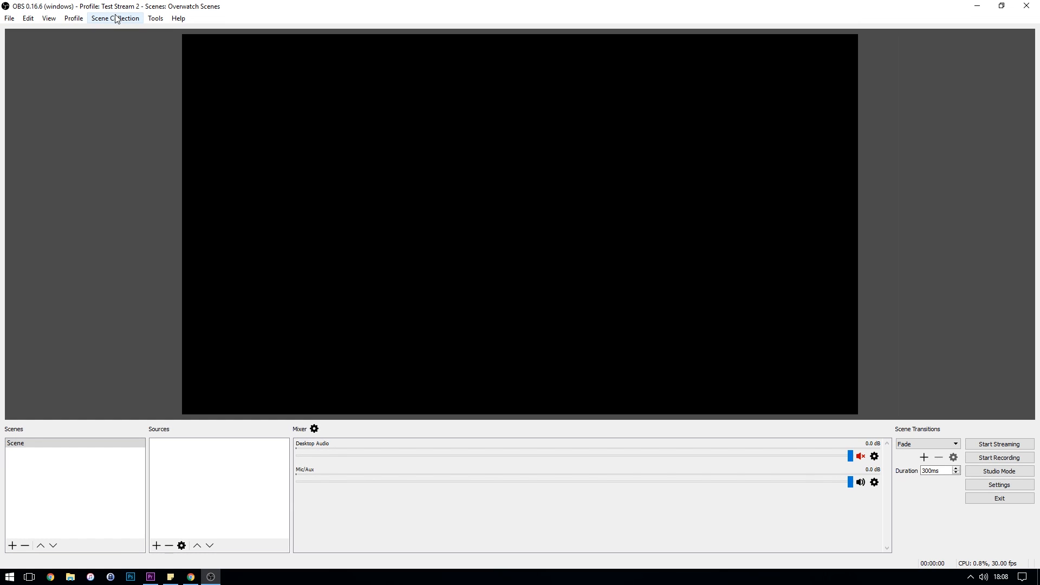
pyautogui.click(116, 20)
pyautogui.click(116, 19)
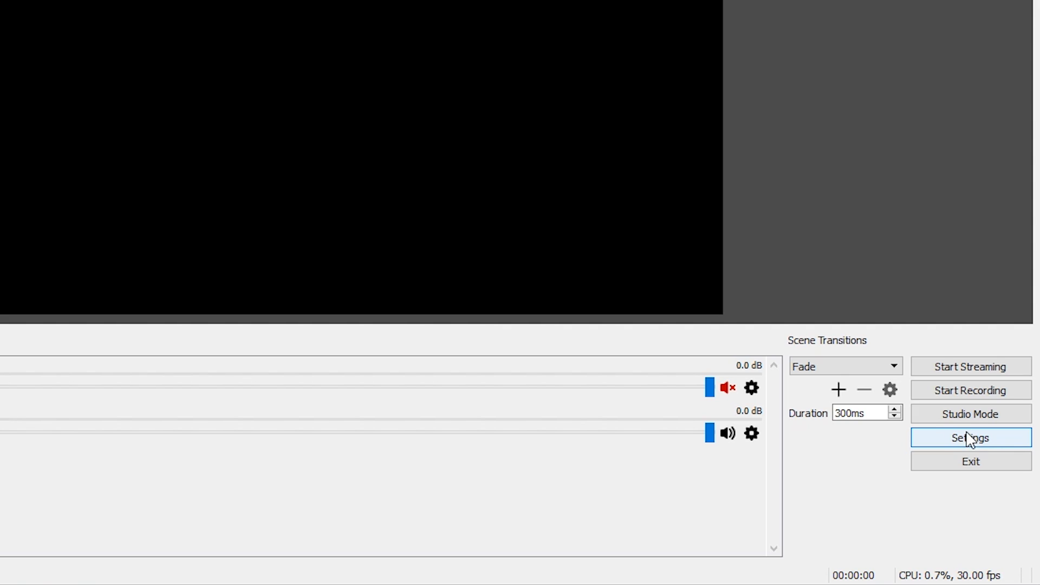
# In the general settings, choose the Dark theme and enable confirmations when starting and stopping streams plus automatic recording when streaming
pyautogui.click(949, 433)
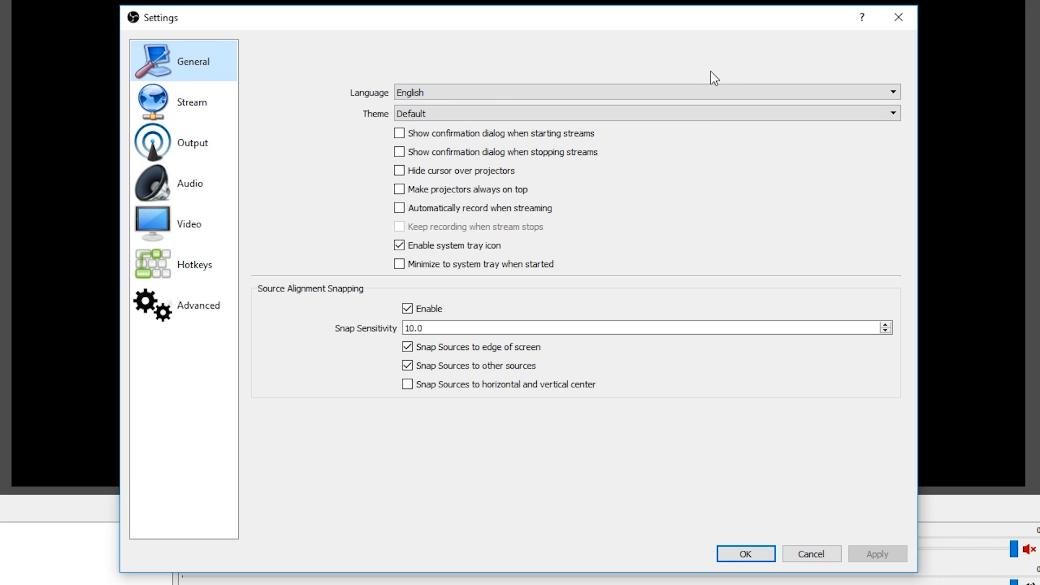
pyautogui.click(503, 95)
pyautogui.click(503, 95)
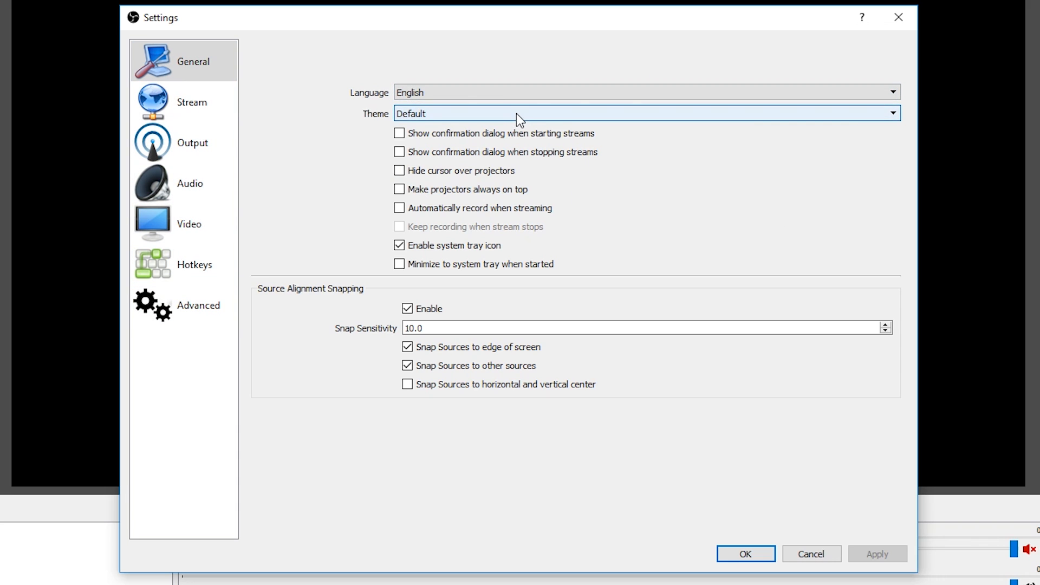
pyautogui.click(515, 112)
pyautogui.click(521, 127)
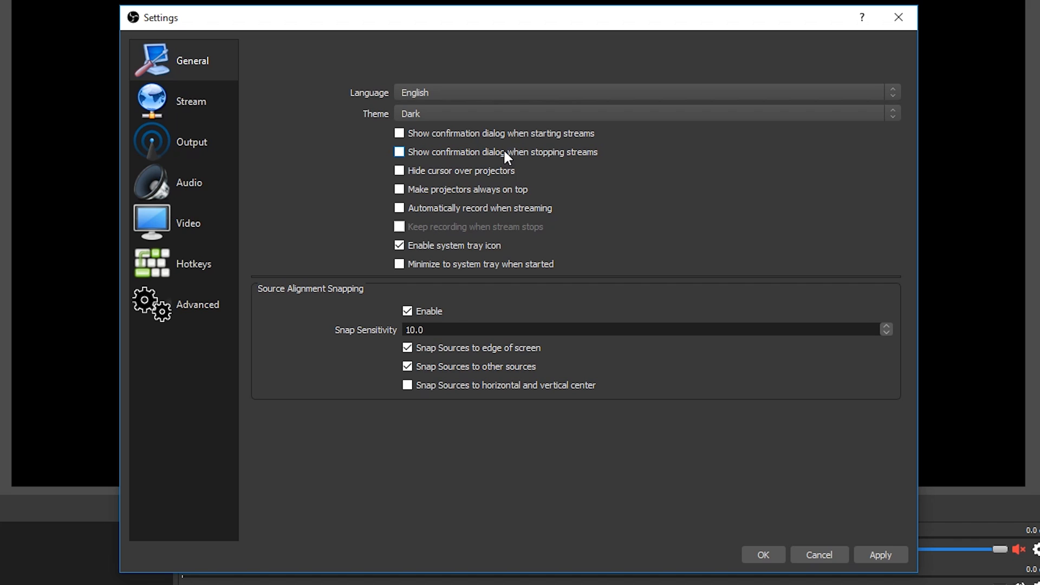
pyautogui.click(400, 134)
pyautogui.click(400, 209)
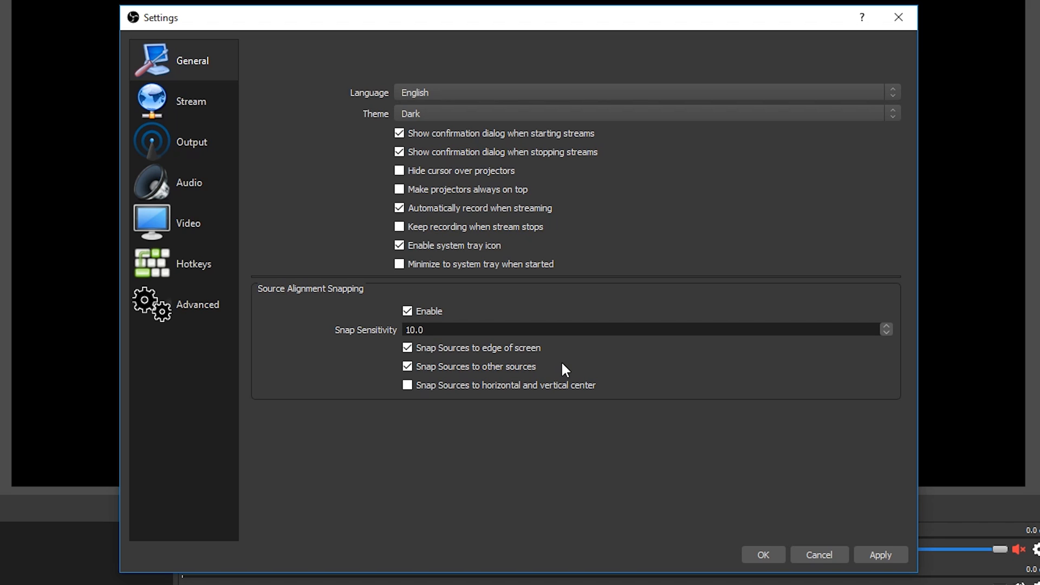
# In the stream settings, keep Streaming Services as the type and Twitch as the service, and review the available servers
pyautogui.click(219, 110)
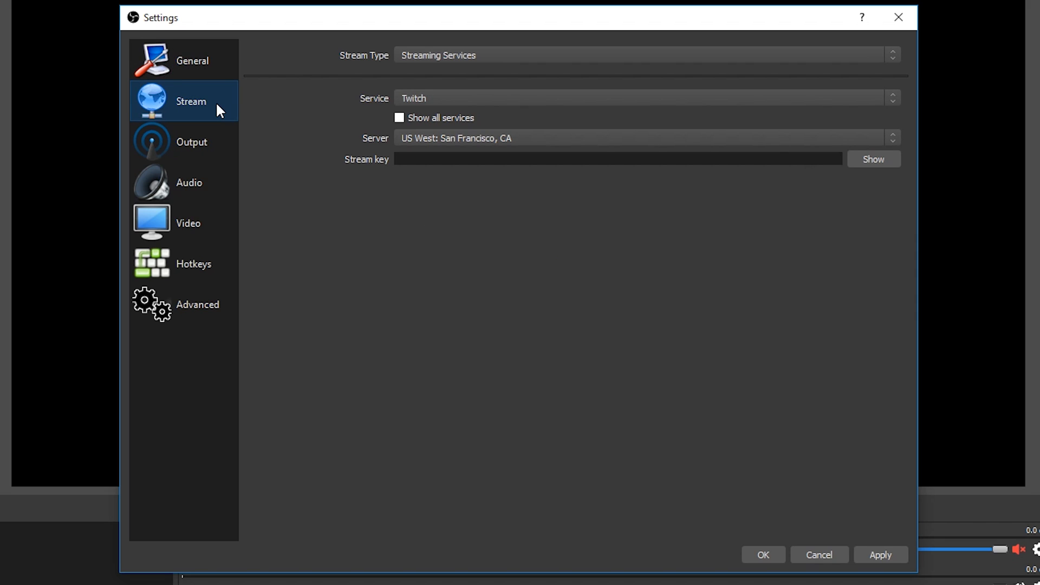
pyautogui.click(507, 58)
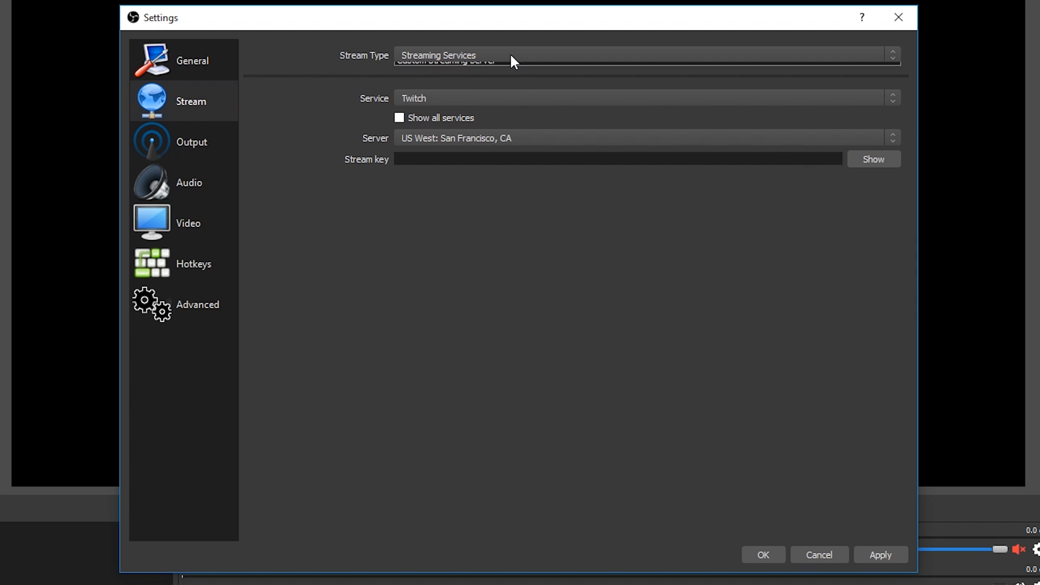
pyautogui.click(512, 53)
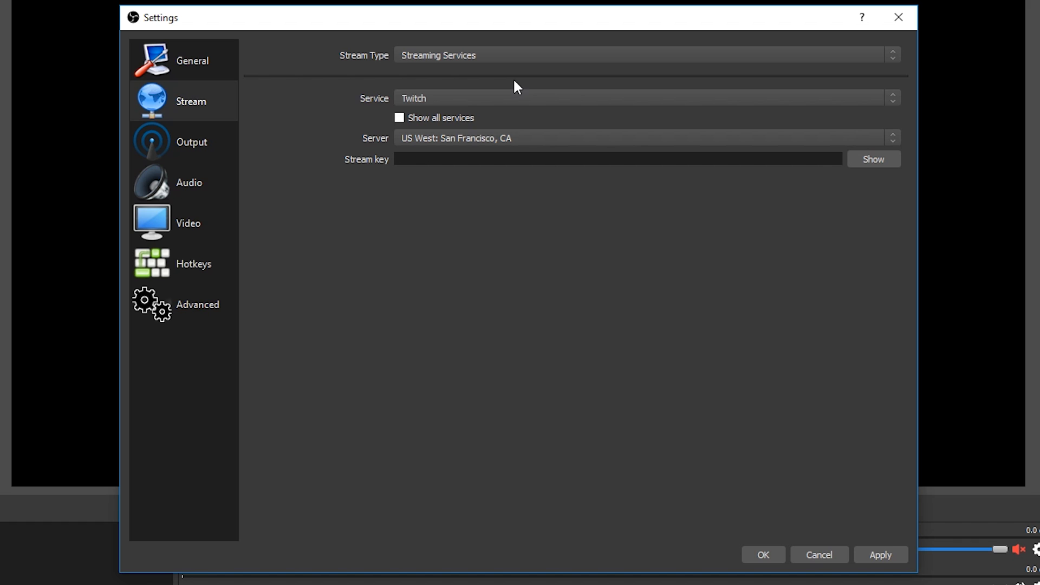
pyautogui.click(539, 98)
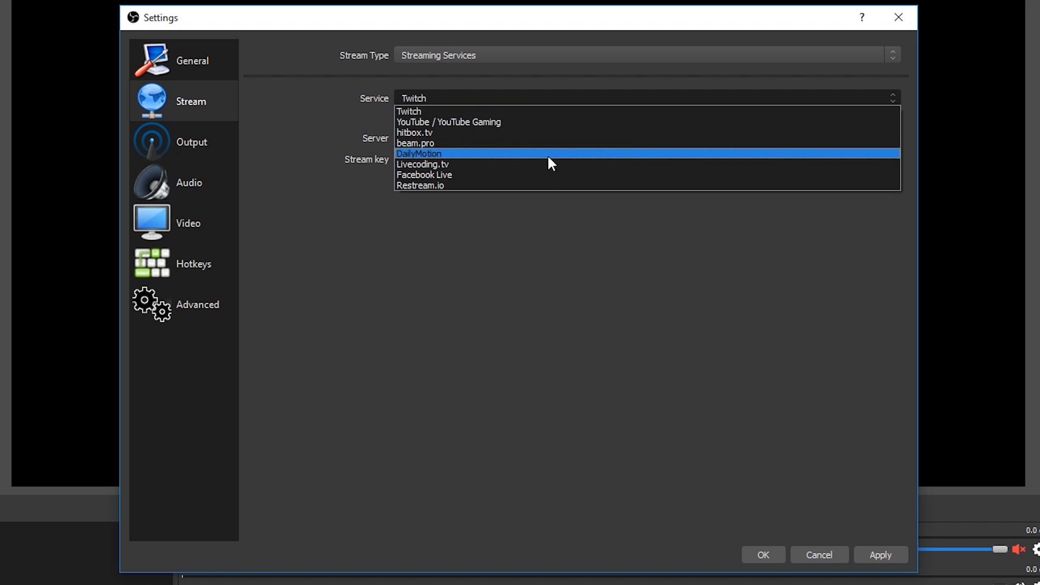
pyautogui.click(536, 111)
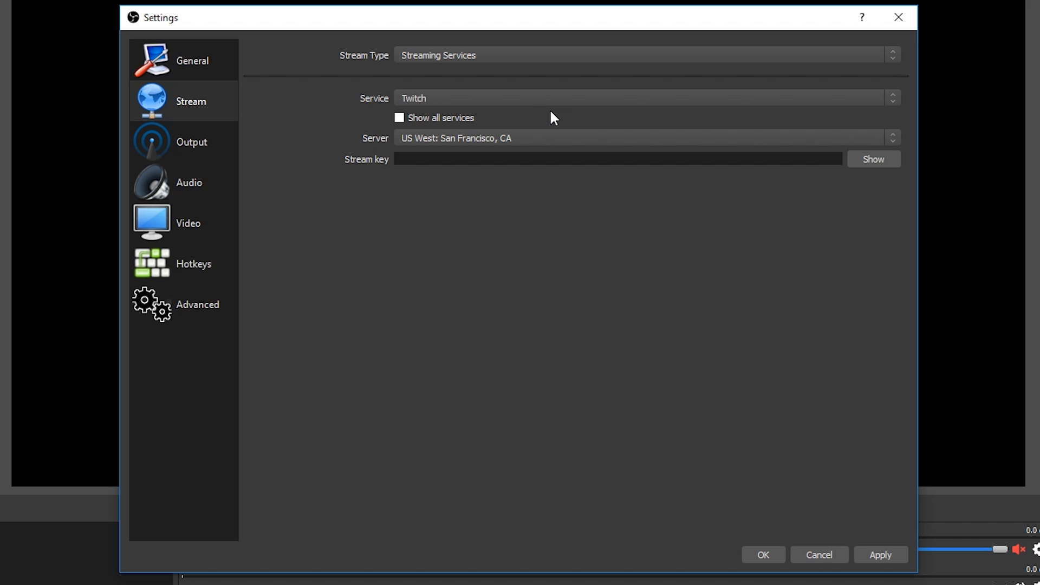
pyautogui.click(556, 139)
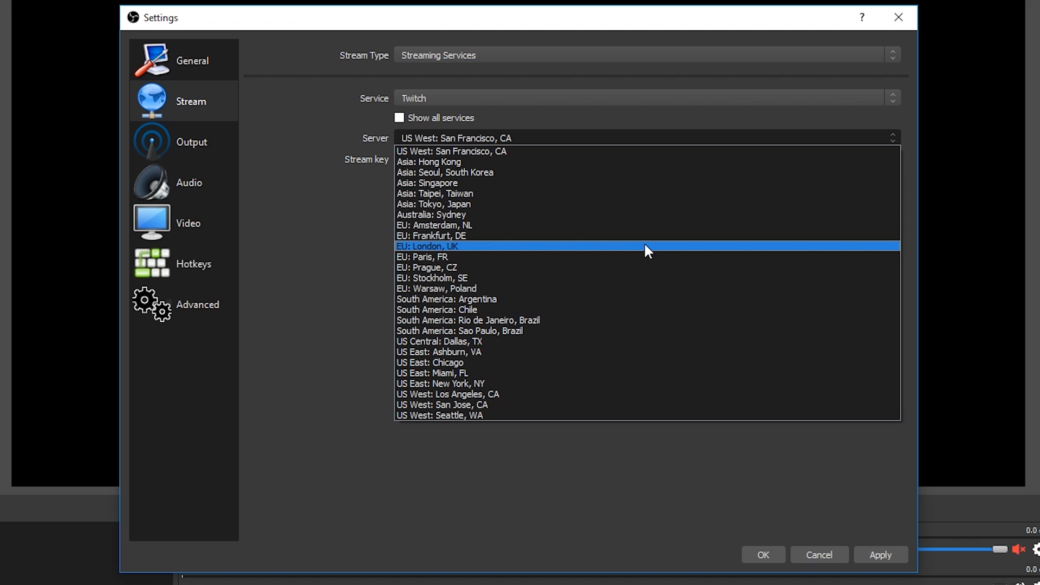
pyautogui.click(629, 138)
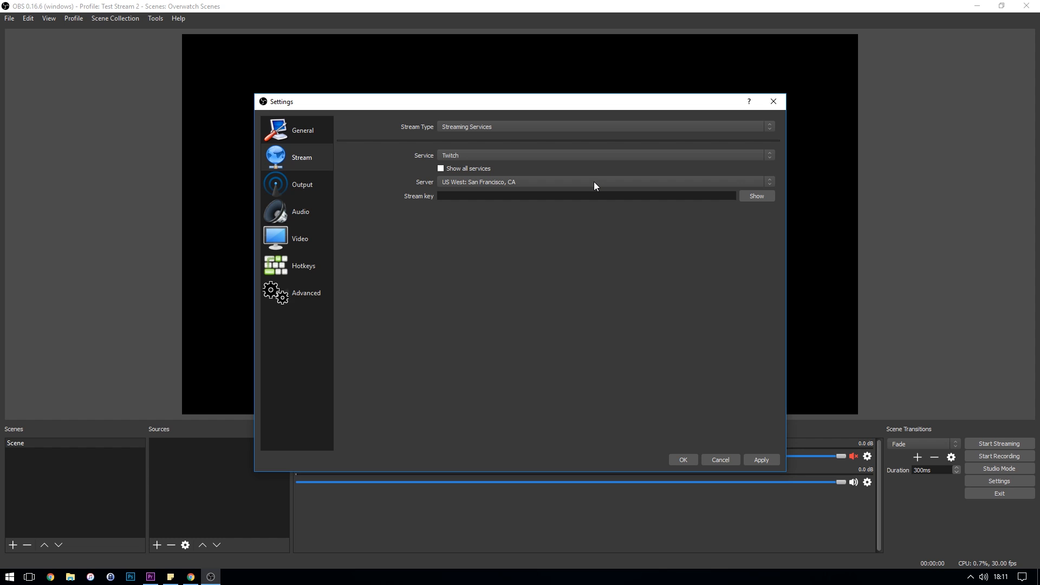
# Switch to Chrome and search Google for "twitch bandwidth test tool" in a new tab
pyautogui.click(191, 576)
pyautogui.hotkey('ctrl', 't')
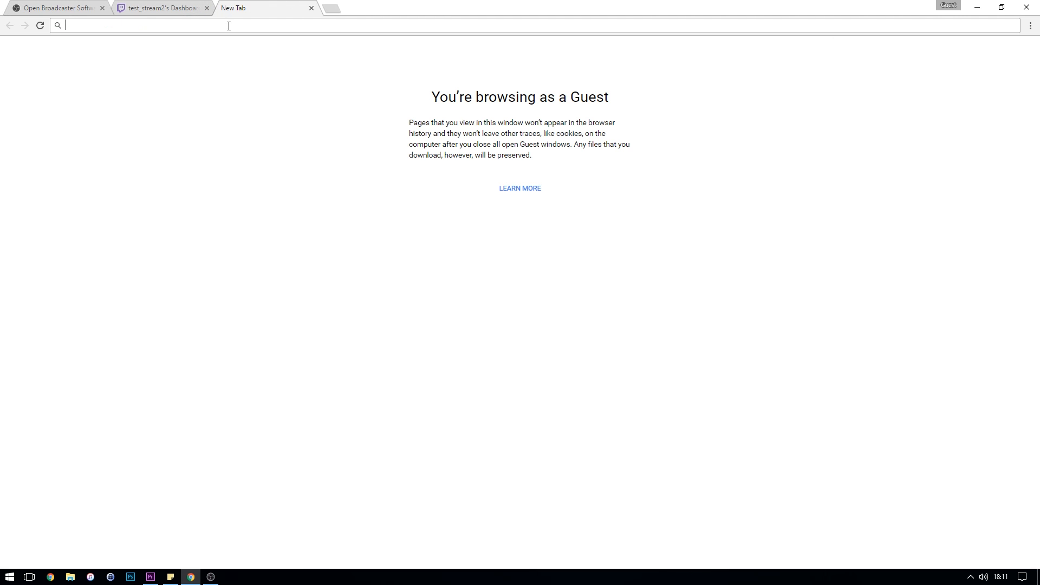
pyautogui.write('twitch band')
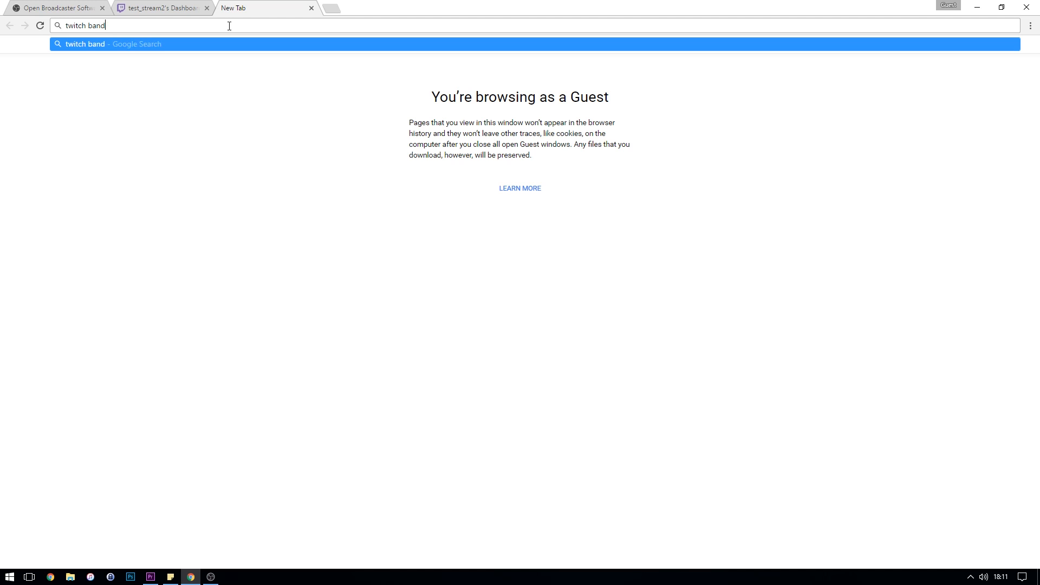
pyautogui.write('width test tool')
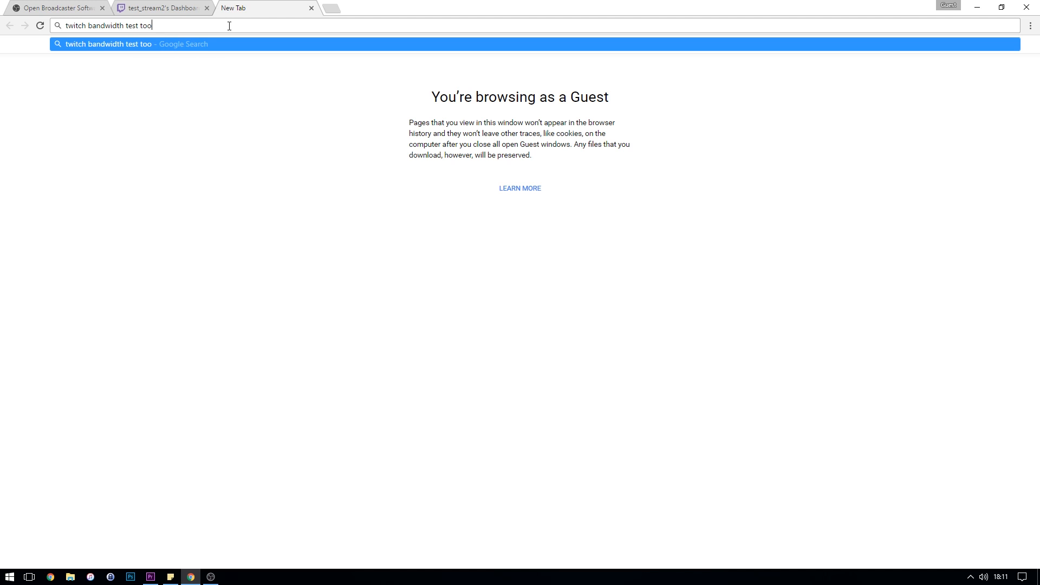
pyautogui.press('Return')
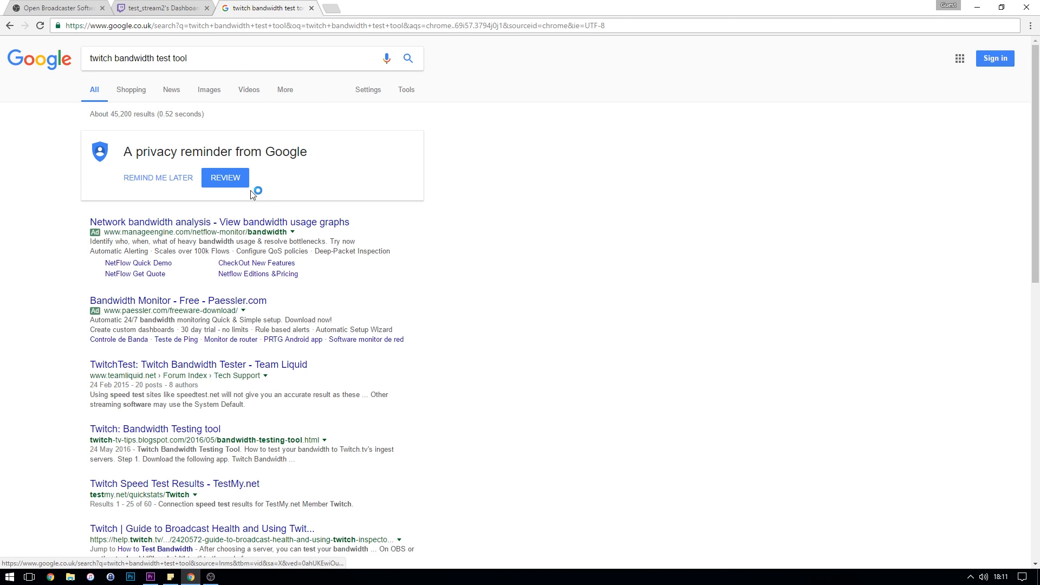
# Open the Team Liquid thread on TwitchTest, download TwitchTest.zip, and check the note about the VS2015 redistributable
pyautogui.scroll(-1, 258, 206)
pyautogui.click(218, 316)
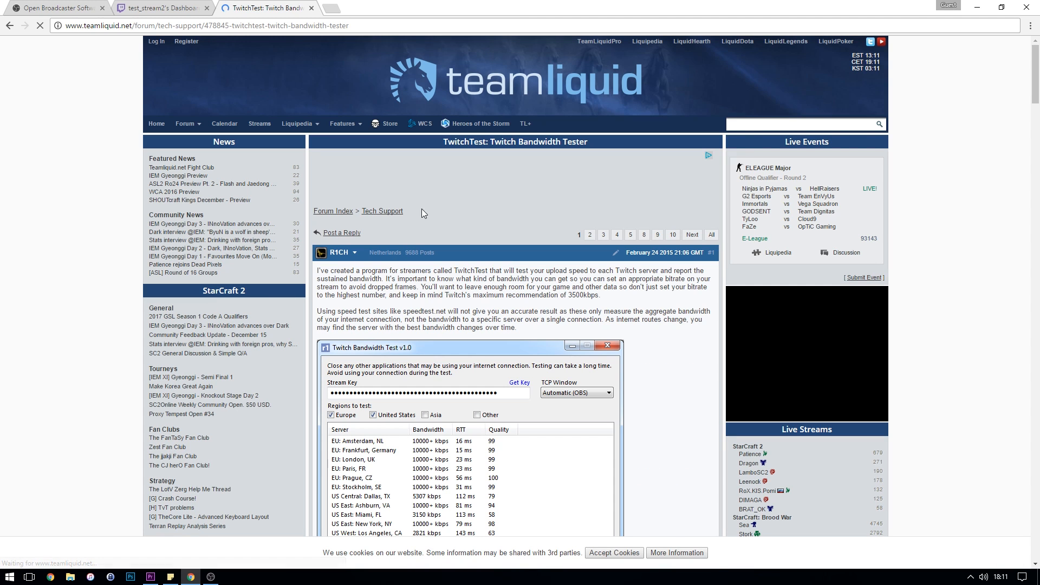
pyautogui.scroll(-1, 535, 234)
pyautogui.scroll(-2, 536, 234)
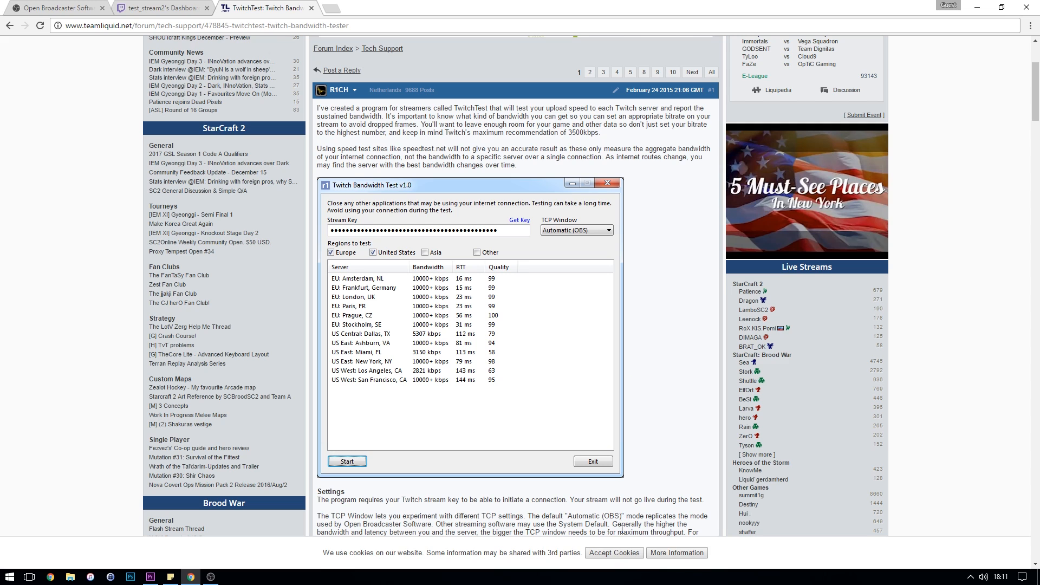
pyautogui.scroll(-2, 658, 391)
pyautogui.scroll(-2, 657, 389)
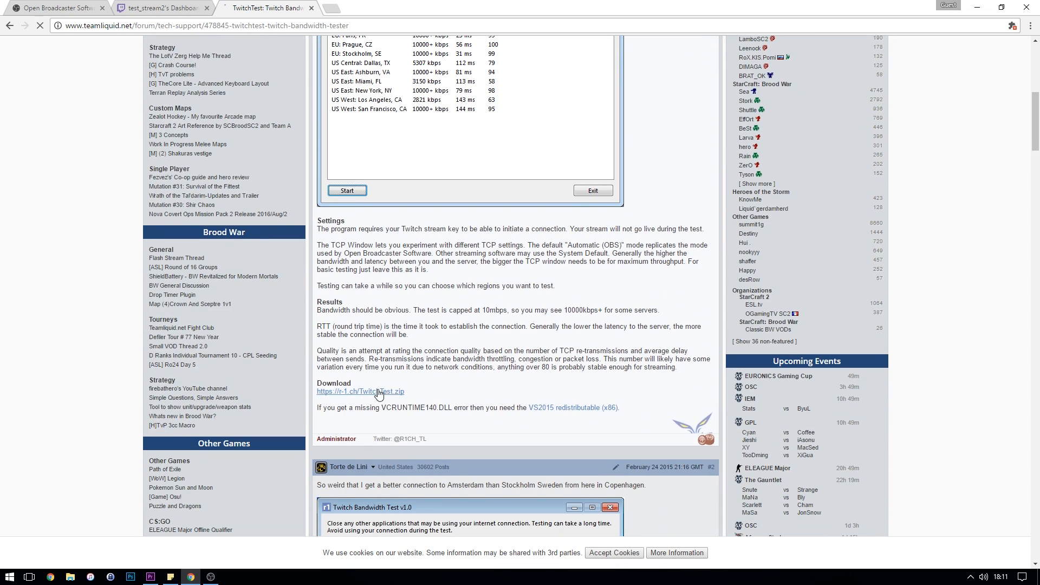
pyautogui.click(383, 392)
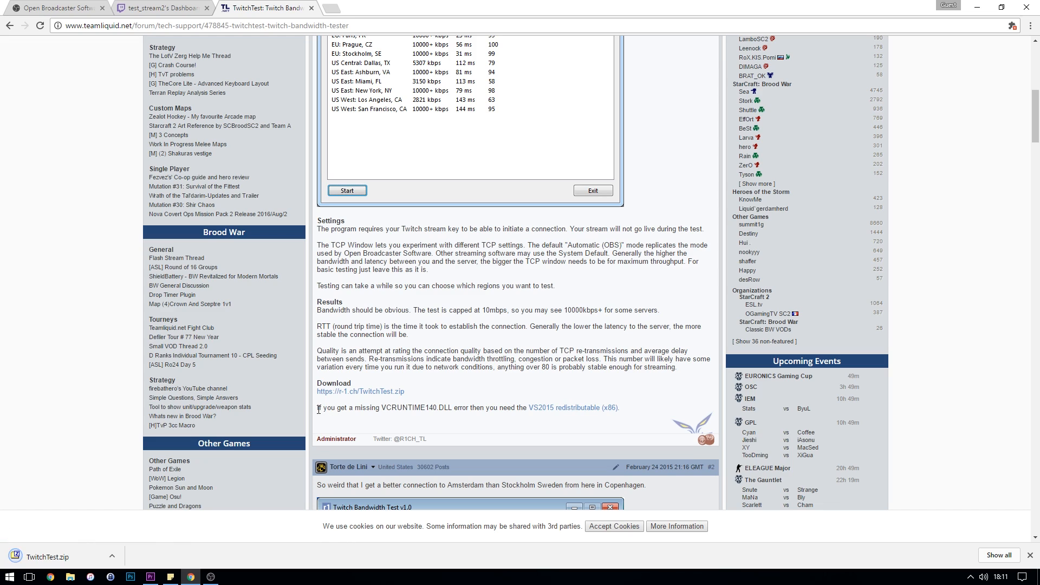
pyautogui.moveTo(317, 407); pyautogui.dragTo(629, 410)
pyautogui.click(630, 410)
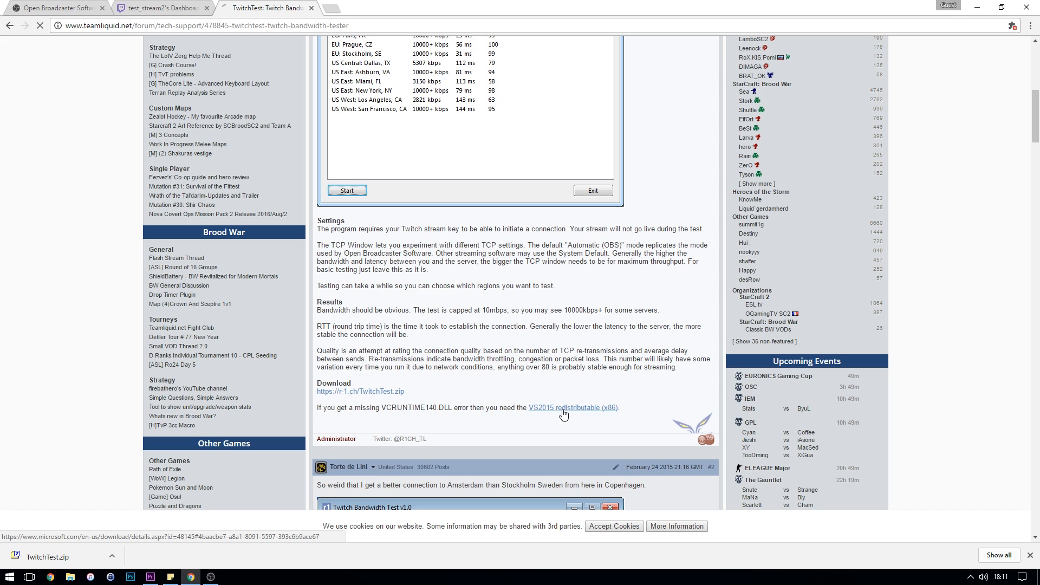
# Extract TwitchTest.exe from the downloaded TwitchTest.zip and run it, allowing it to make changes to the device
pyautogui.click(89, 558)
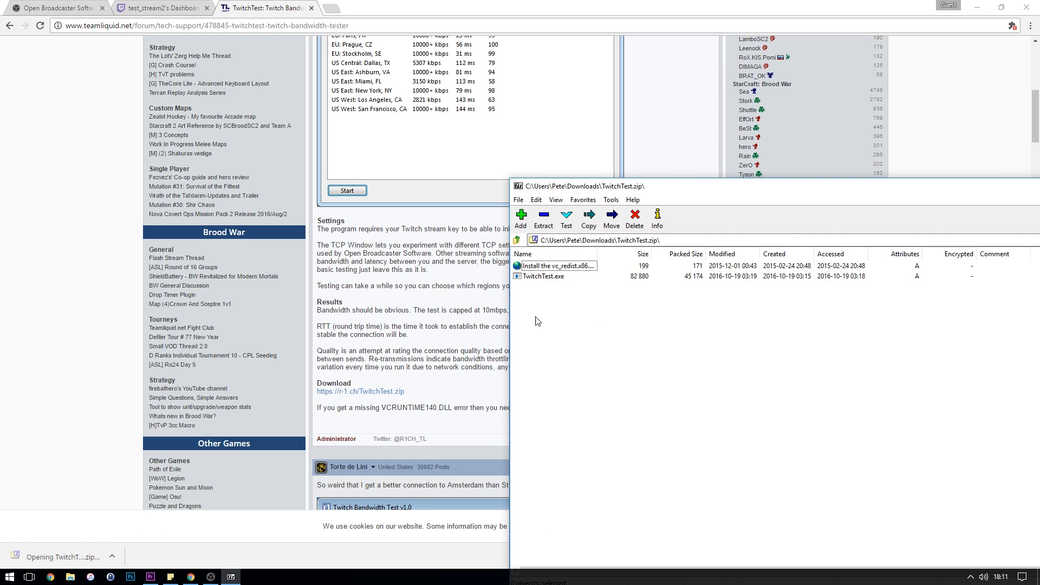
pyautogui.click(544, 277)
pyautogui.moveTo(544, 279); pyautogui.dragTo(1039, 379)
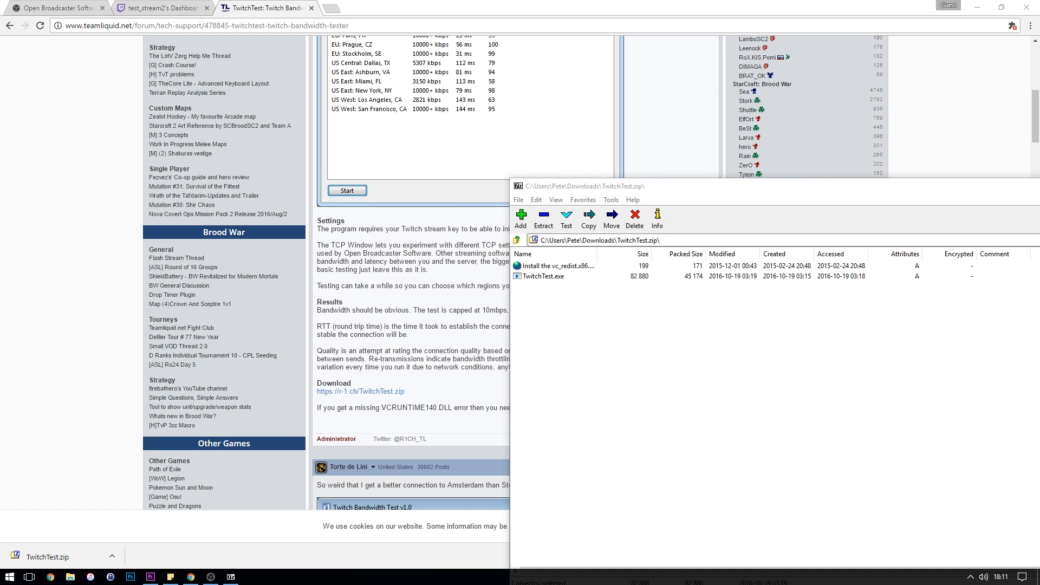
pyautogui.click(518, 186)
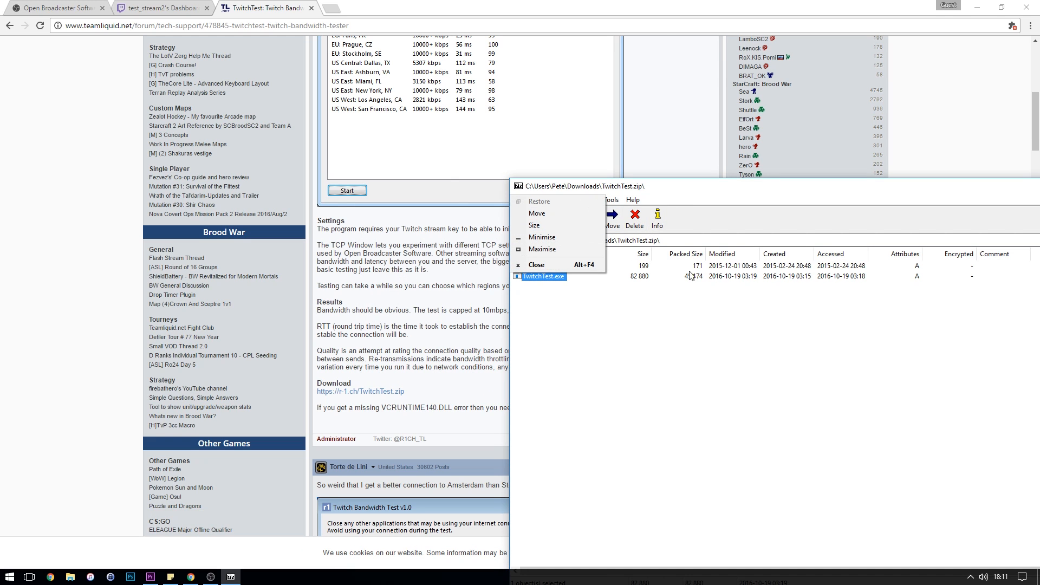
pyautogui.click(533, 271)
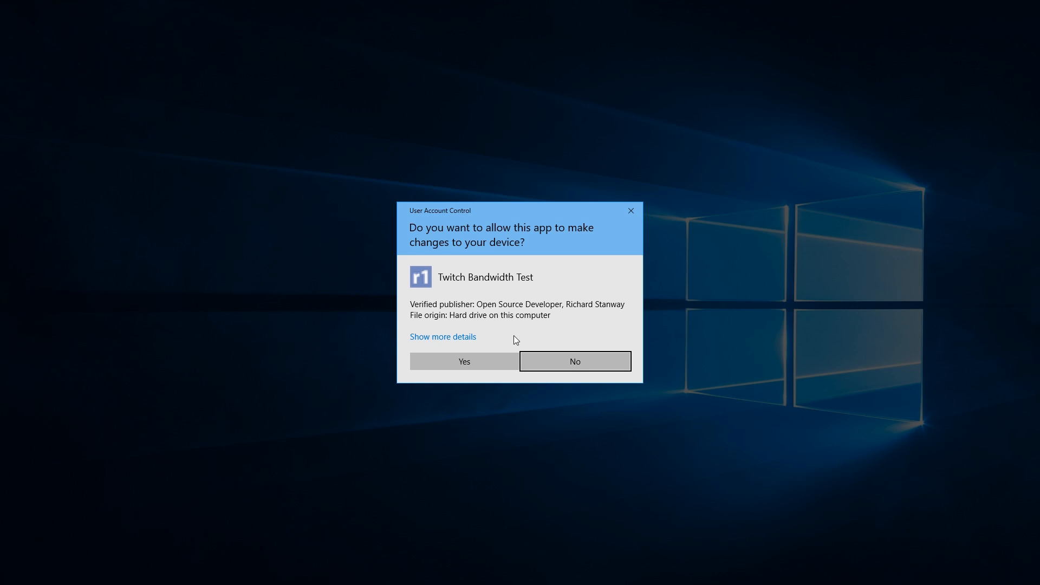
pyautogui.click(469, 364)
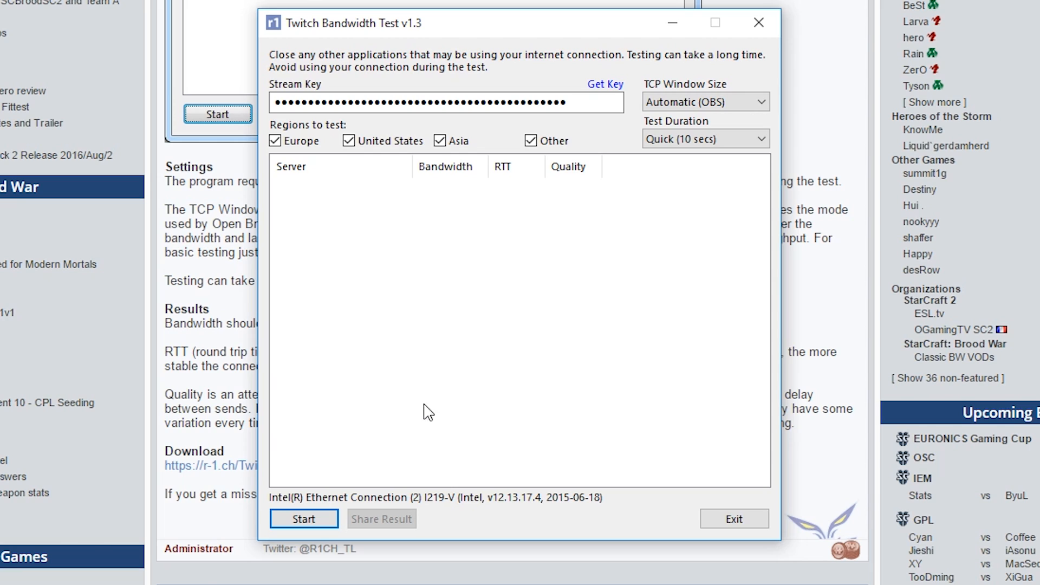
# Open the Twitch dashboard's stream key page from the bandwidth tester, read the sharing warning, and reveal the stream key
pyautogui.click(606, 85)
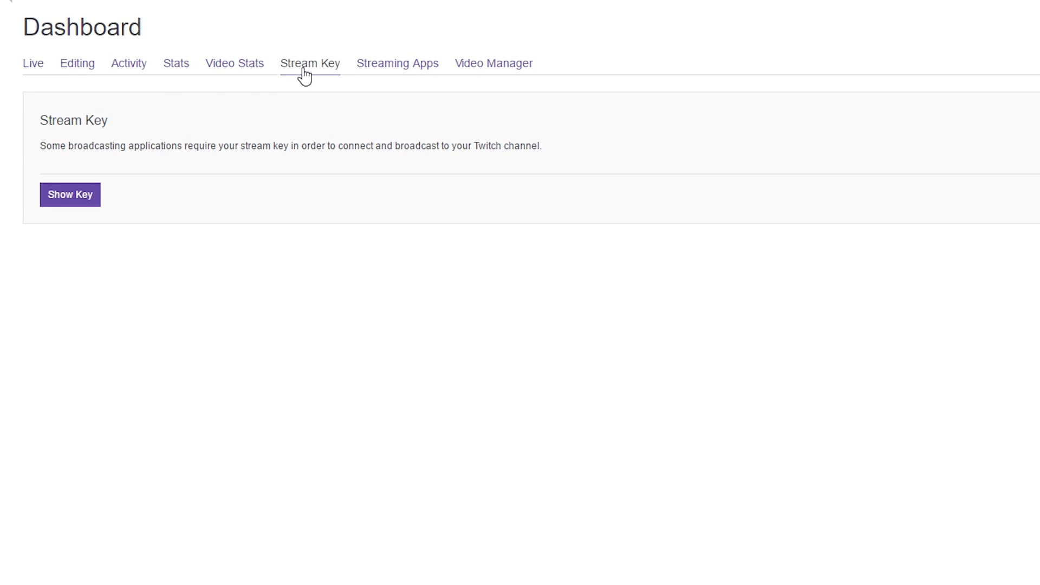
pyautogui.click(68, 198)
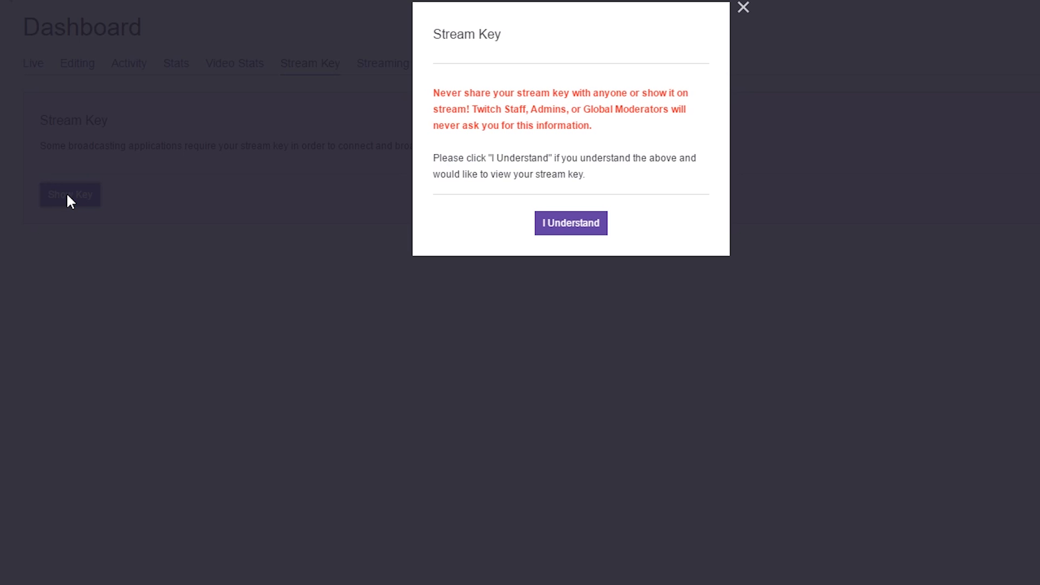
pyautogui.moveTo(433, 92); pyautogui.dragTo(638, 92)
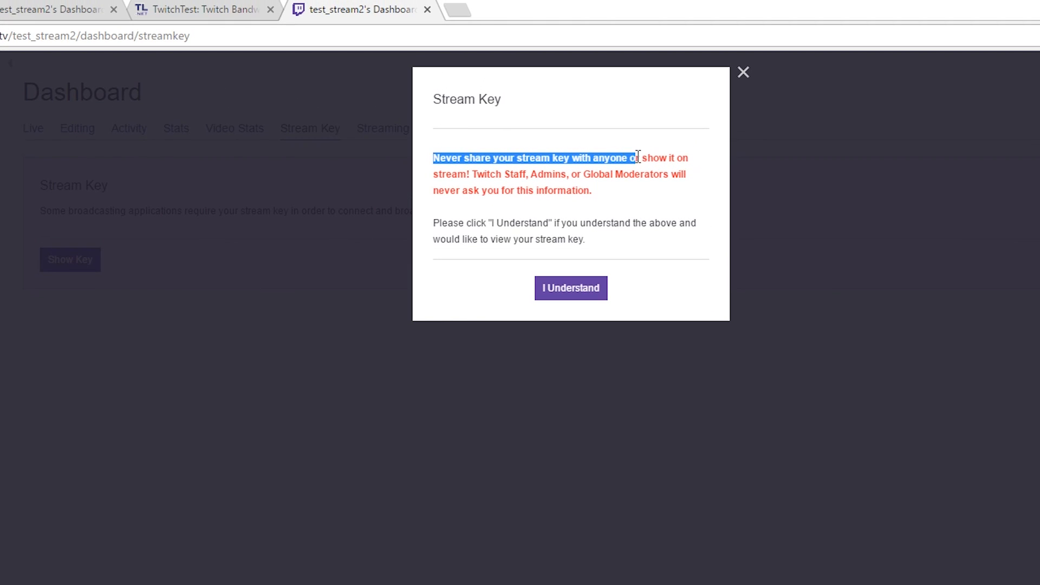
pyautogui.moveTo(638, 156); pyautogui.dragTo(681, 195)
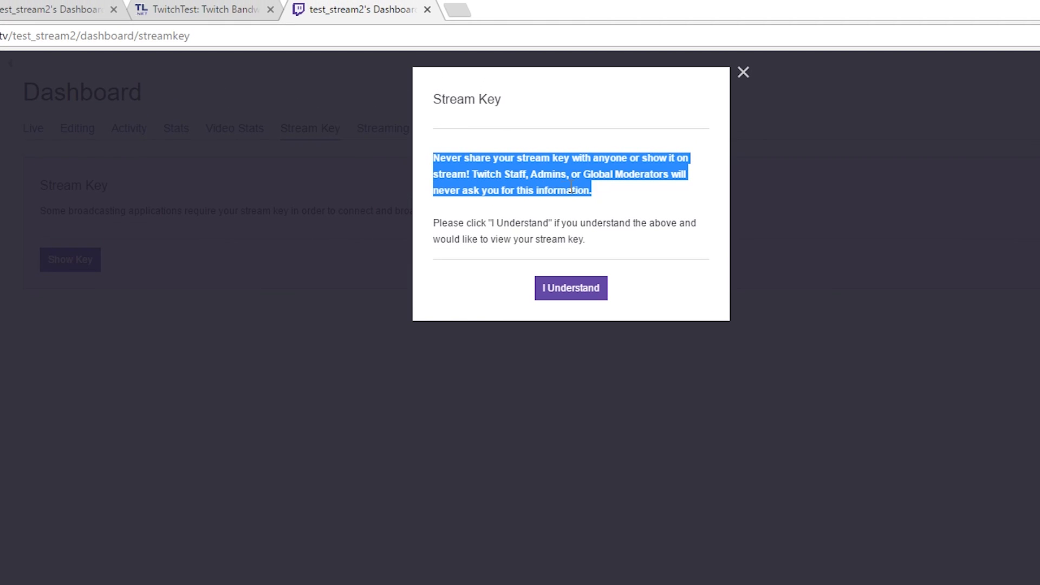
pyautogui.click(607, 194)
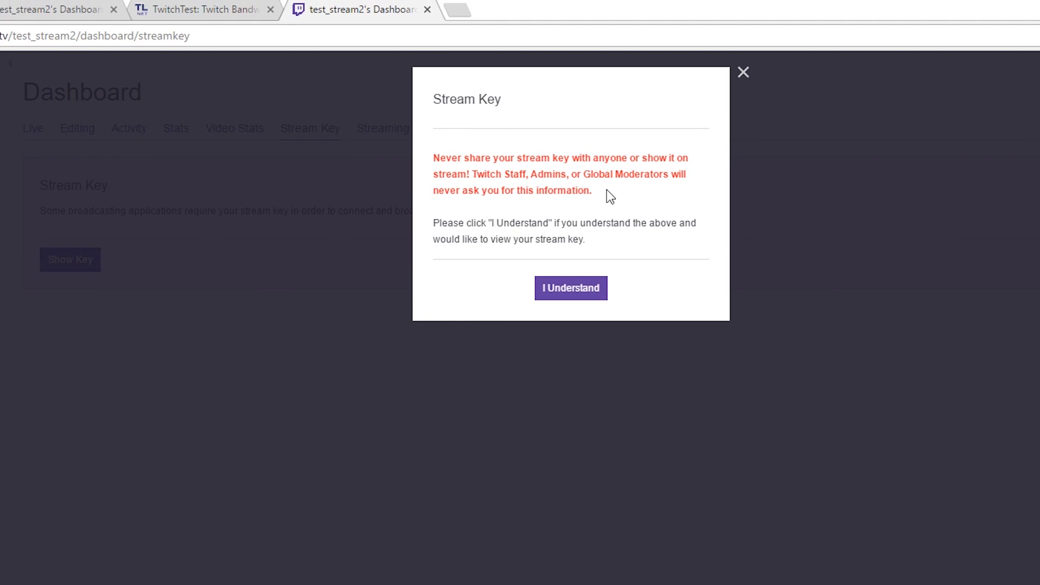
pyautogui.click(589, 291)
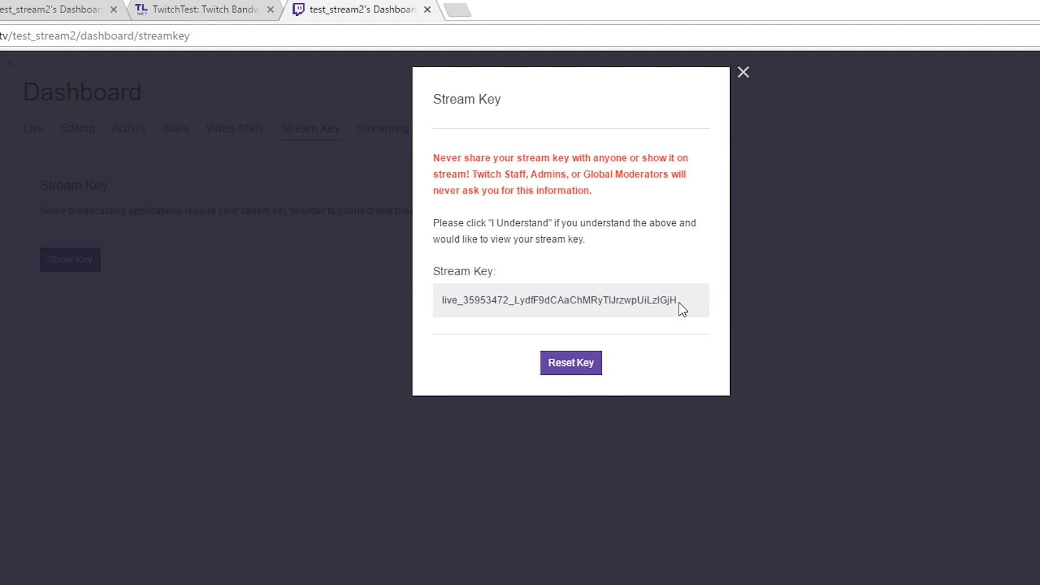
# Copy the stream key from the Twitch dashboard, switch to Twitch Bandwidth Test, and paste it into the Stream Key field
pyautogui.moveTo(677, 301); pyautogui.dragTo(442, 309)
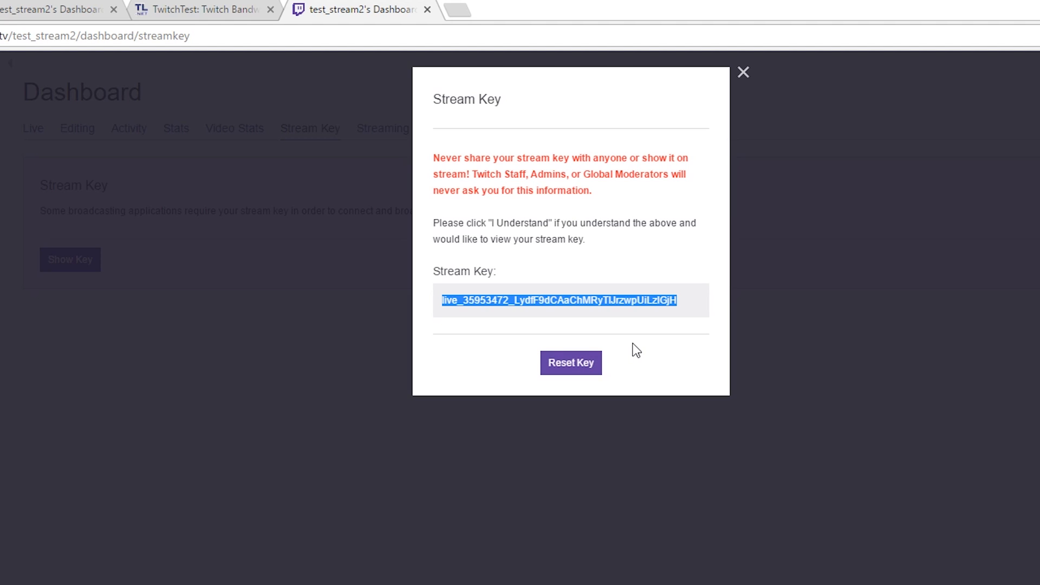
pyautogui.rightClick(613, 299)
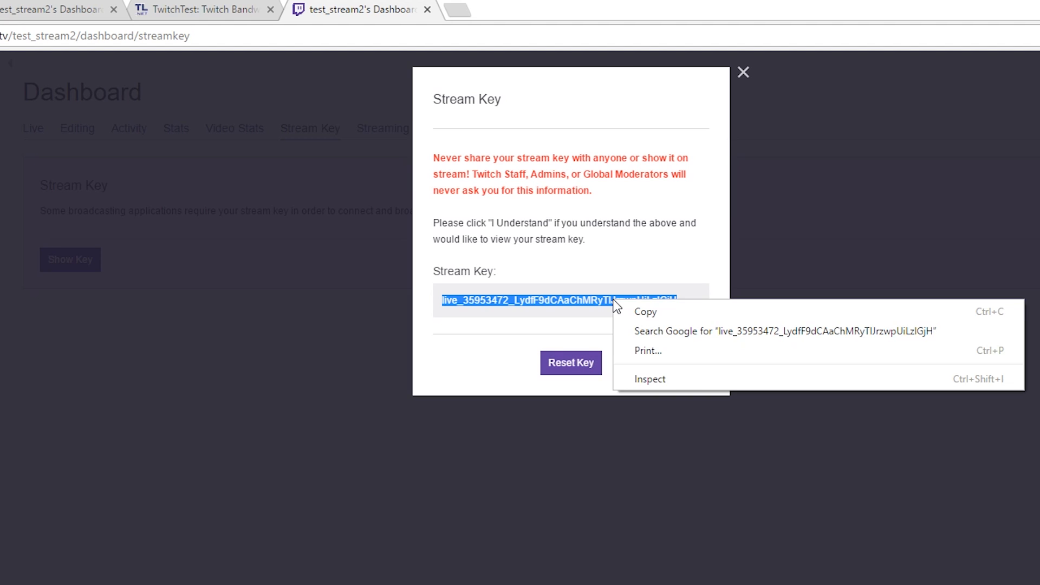
pyautogui.click(629, 312)
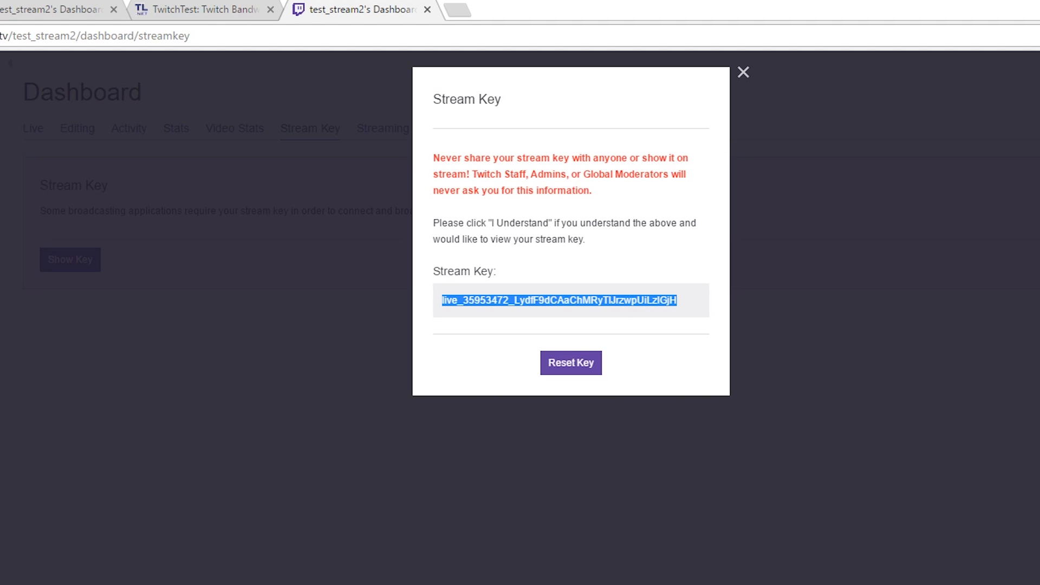
pyautogui.hotkey('alt', 'Tab')
pyautogui.click(514, 110)
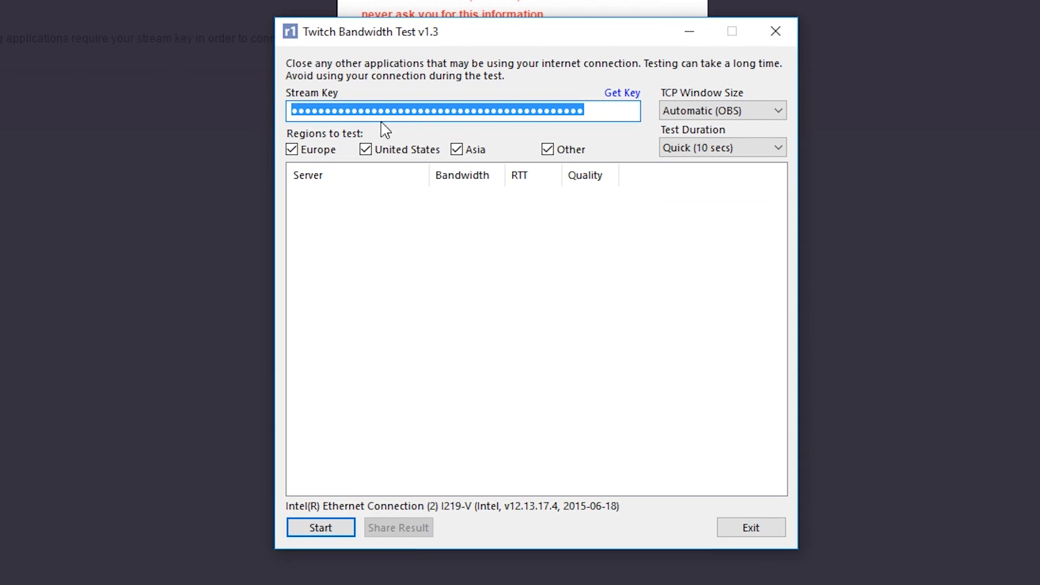
pyautogui.hotkey('ctrl', 'v')
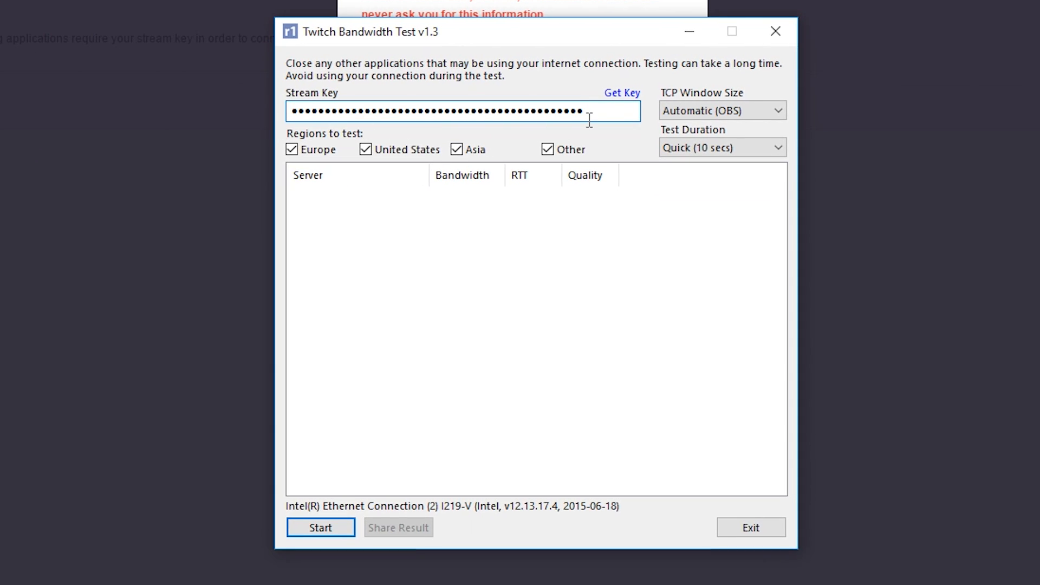
# Keep the TCP window size at Automatic (OBS), set the test duration to Long (60 secs), and run the test for Europe only
pyautogui.click(712, 111)
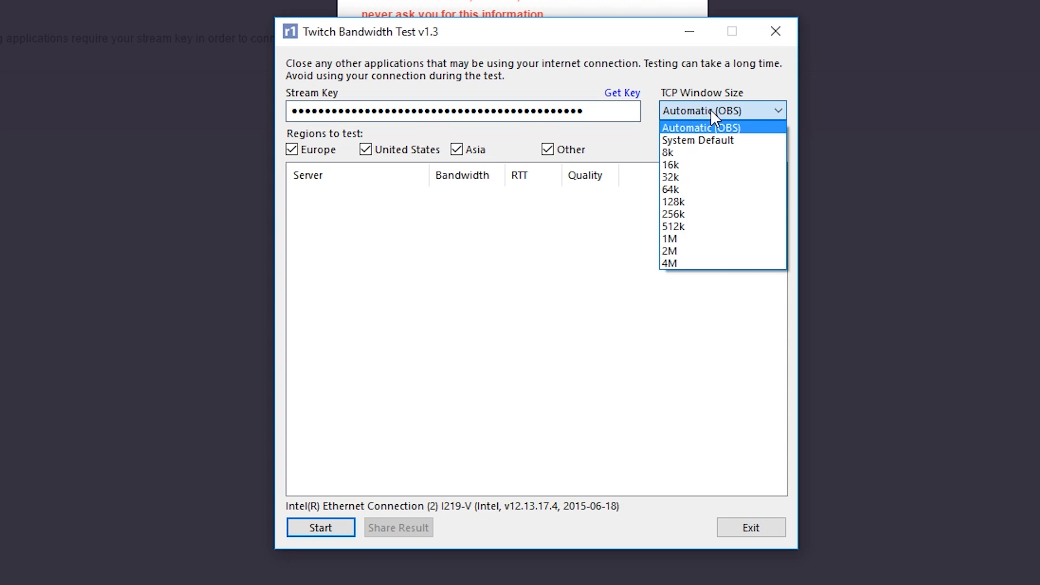
pyautogui.click(739, 109)
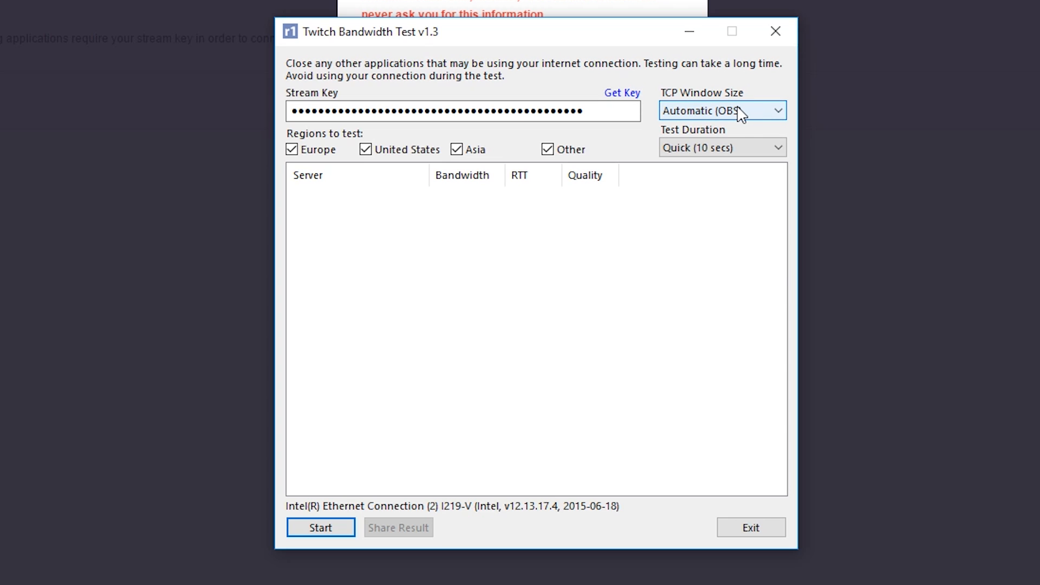
pyautogui.click(742, 147)
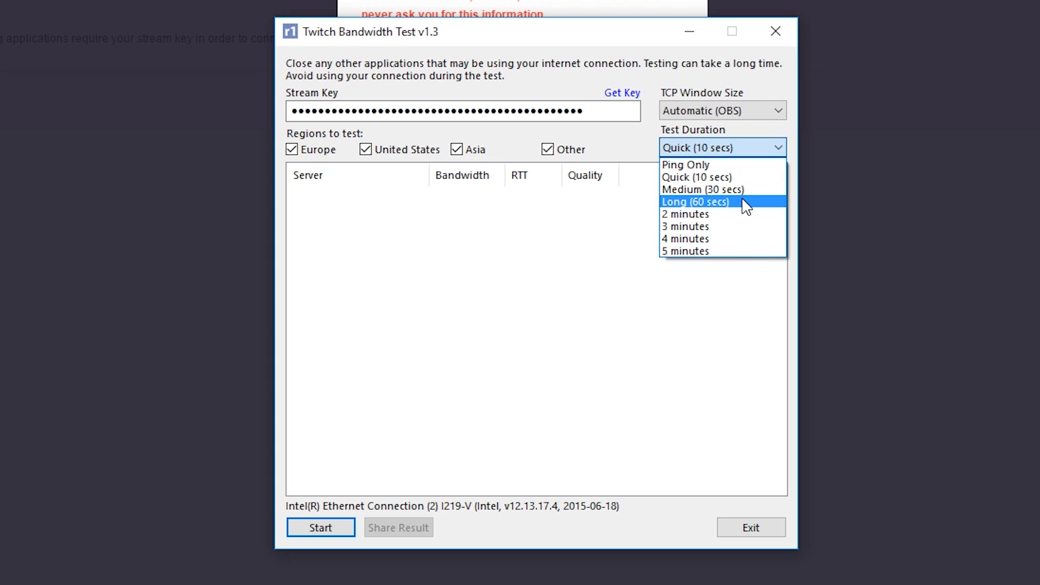
pyautogui.click(740, 211)
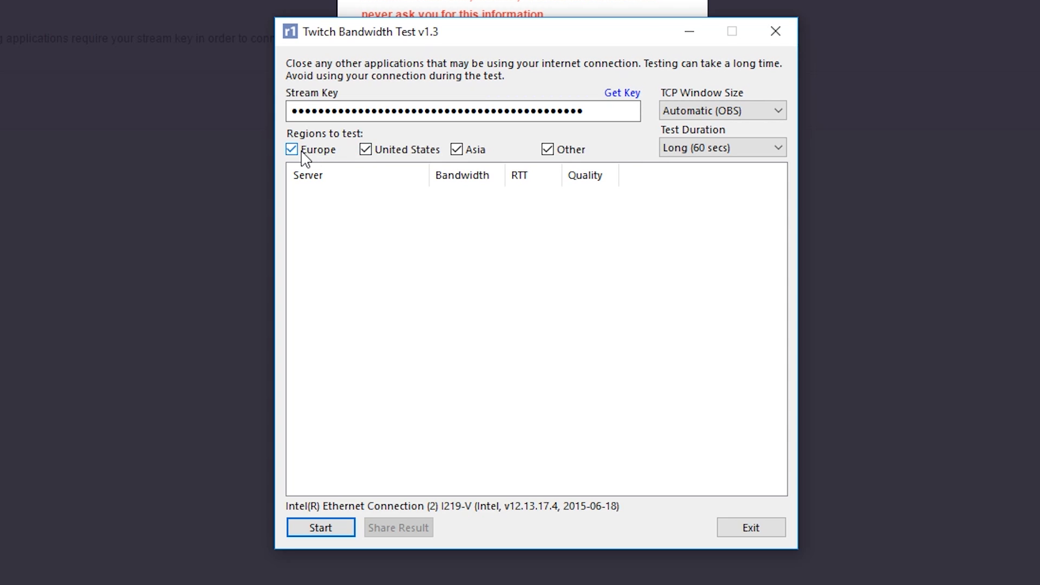
pyautogui.click(365, 152)
pyautogui.click(457, 151)
pyautogui.click(547, 150)
pyautogui.click(332, 529)
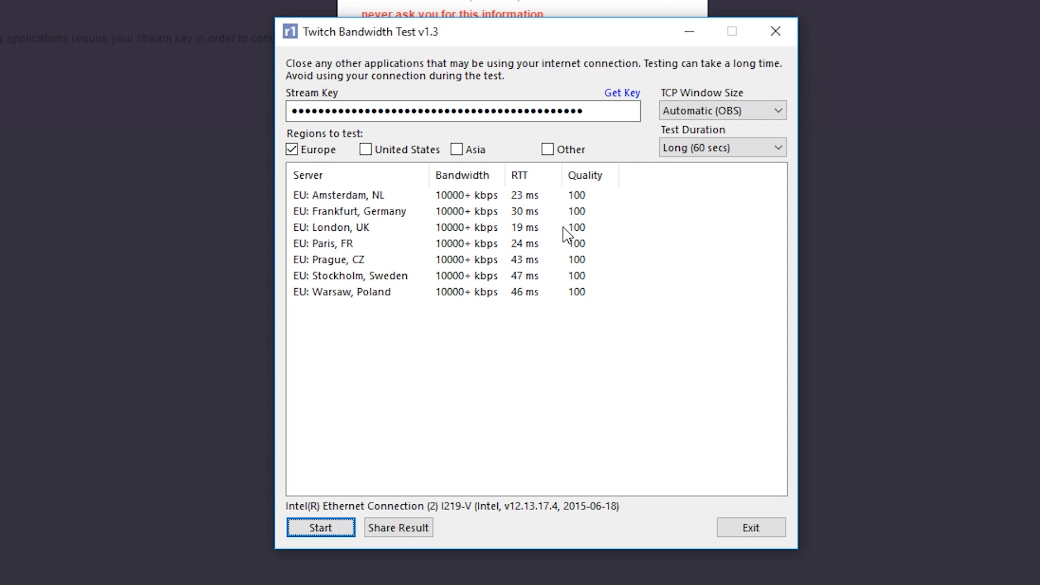
# Check the London result in the bandwidth test, switch to the OBS stream settings, and set the server to EU: London, UK
pyautogui.click(539, 229)
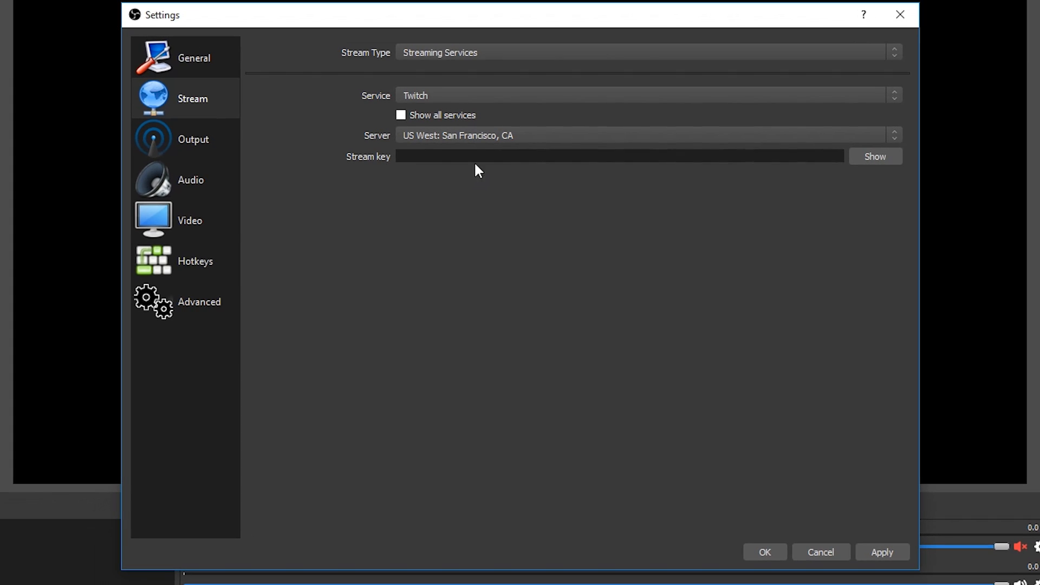
pyautogui.click(477, 134)
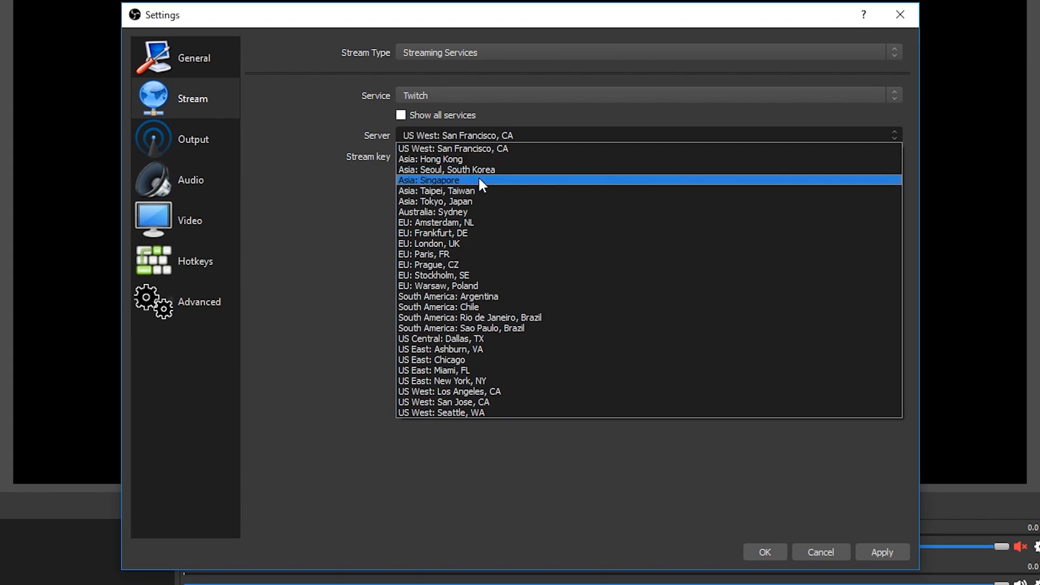
pyautogui.click(467, 239)
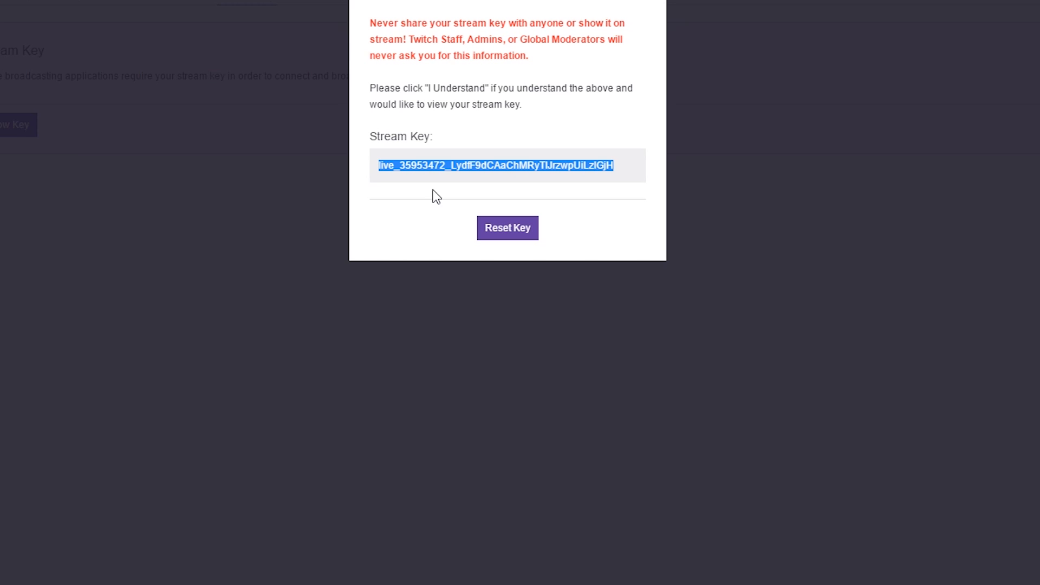
# Copy the stream key from the Twitch dashboard again and paste it into the Stream key field of the OBS stream settings
pyautogui.rightClick(462, 158)
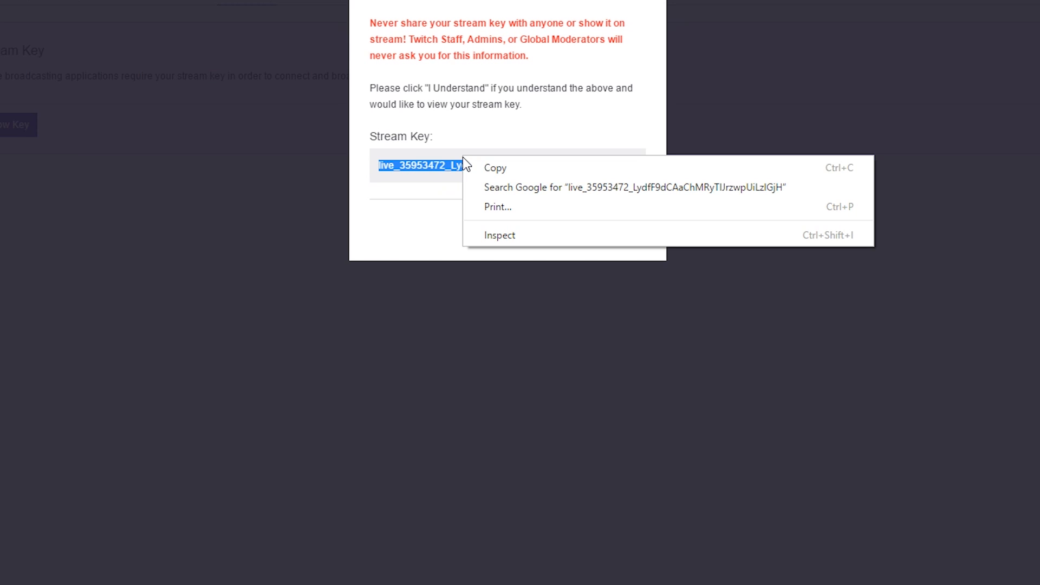
pyautogui.click(476, 168)
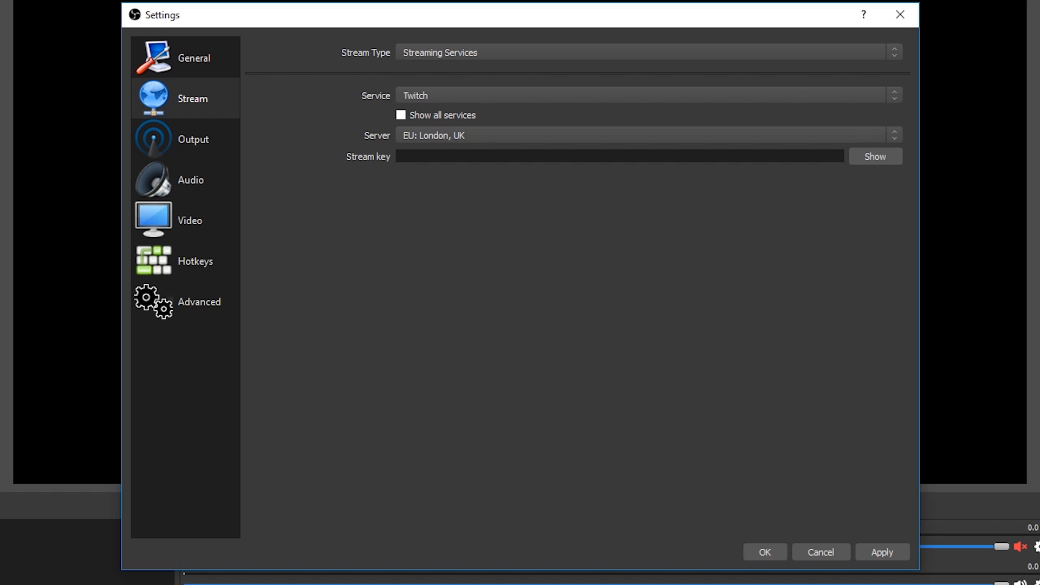
pyautogui.rightClick(487, 158)
pyautogui.click(506, 240)
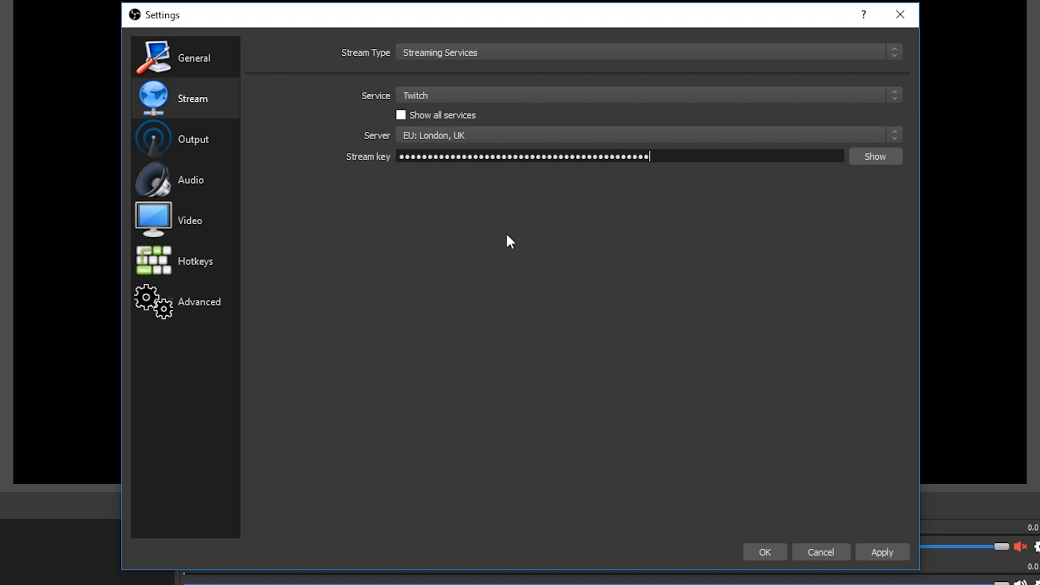
# In the Output settings, try the Advanced output mode, look through its Streaming, Recording and Audio options, and return to Simple mode
pyautogui.click(196, 142)
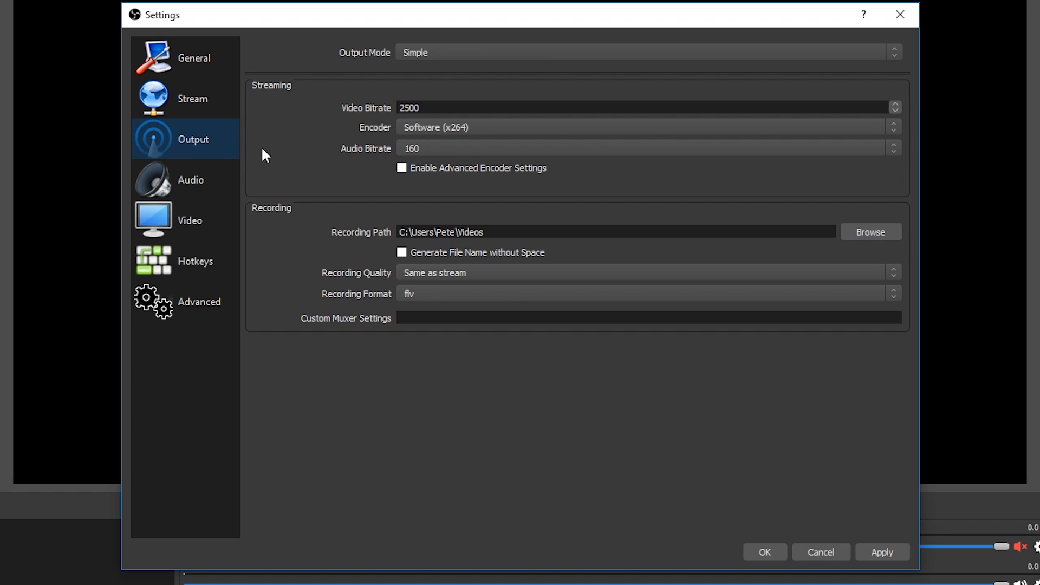
pyautogui.click(507, 57)
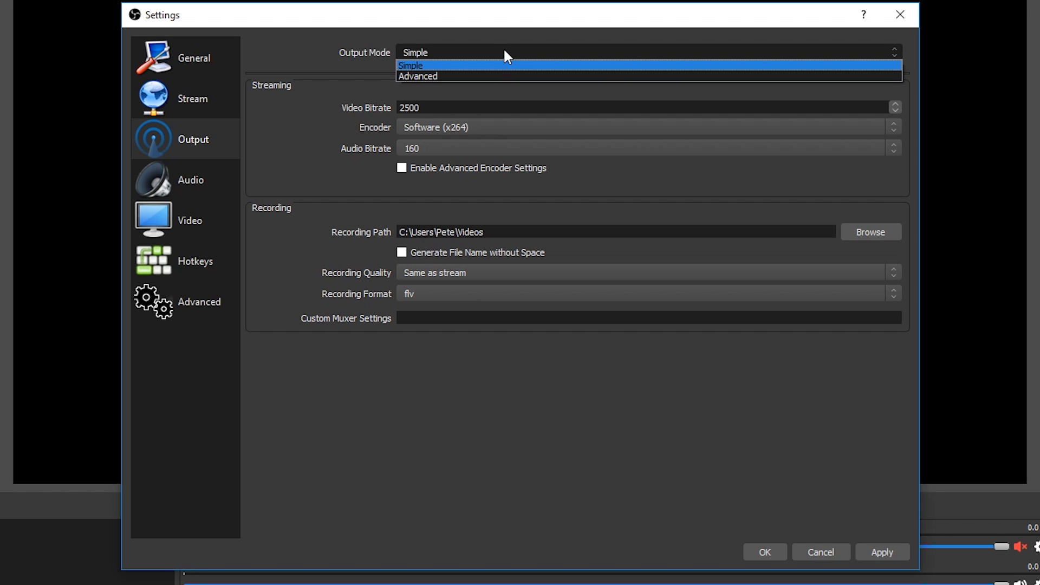
pyautogui.click(505, 51)
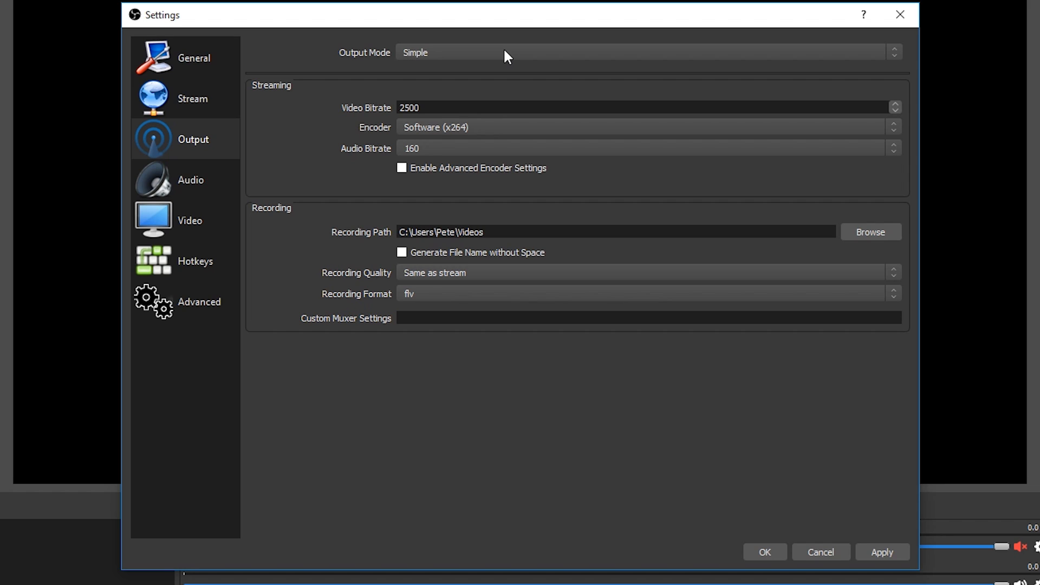
pyautogui.click(501, 57)
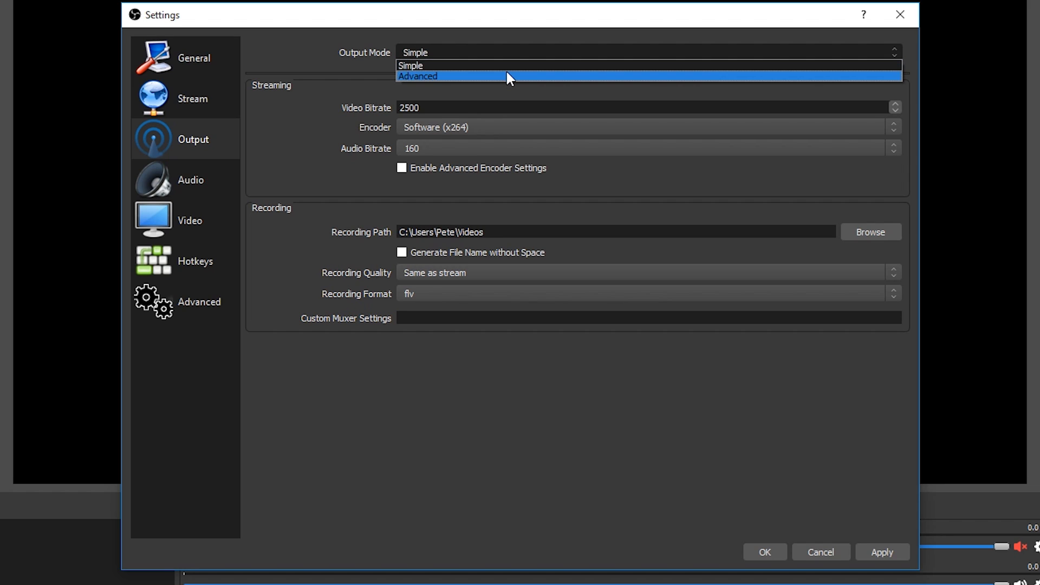
pyautogui.click(506, 74)
pyautogui.click(566, 87)
pyautogui.click(642, 88)
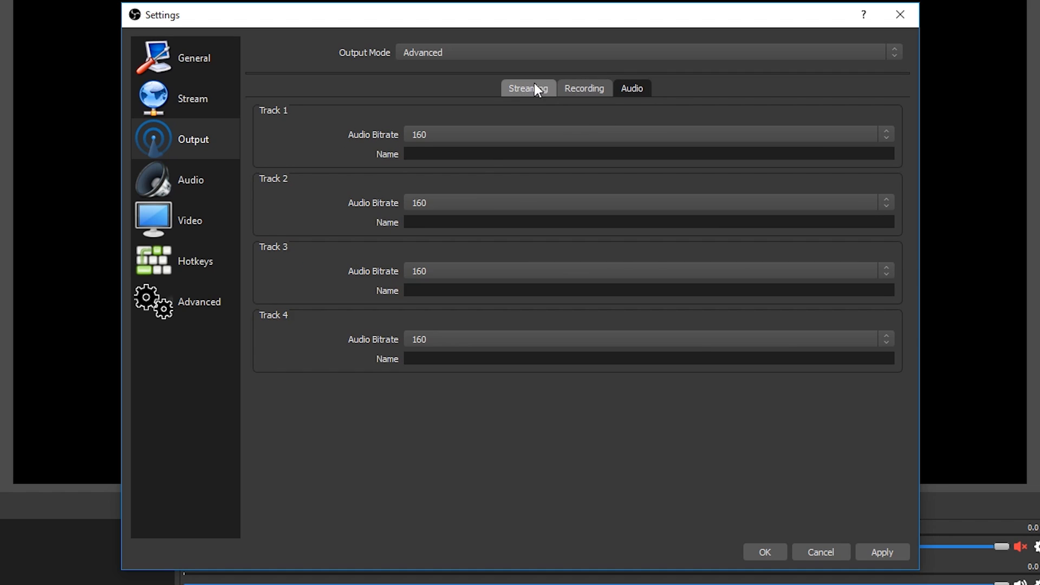
pyautogui.click(529, 89)
pyautogui.click(563, 87)
pyautogui.click(533, 88)
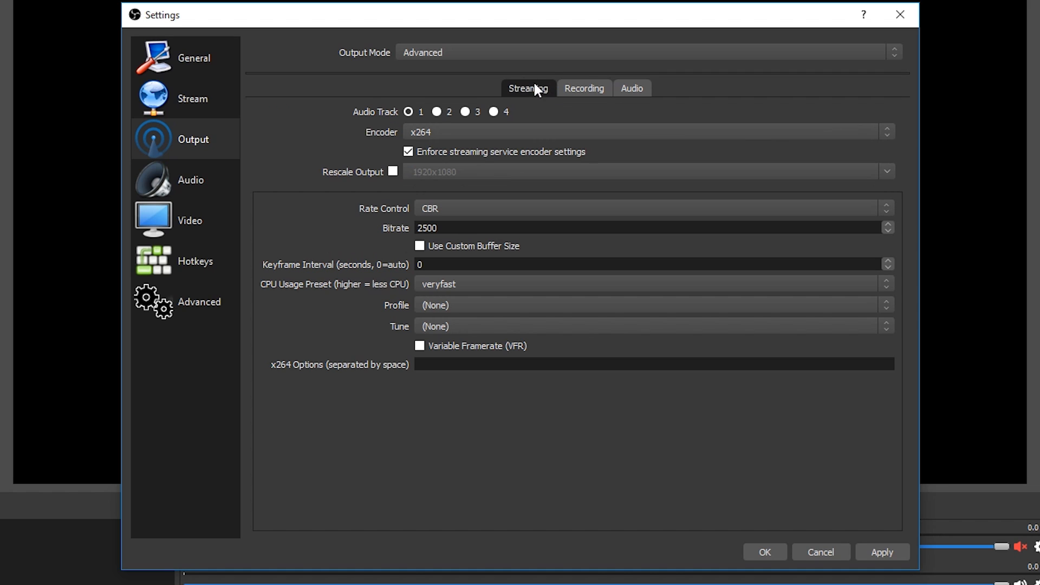
pyautogui.click(489, 52)
pyautogui.click(478, 65)
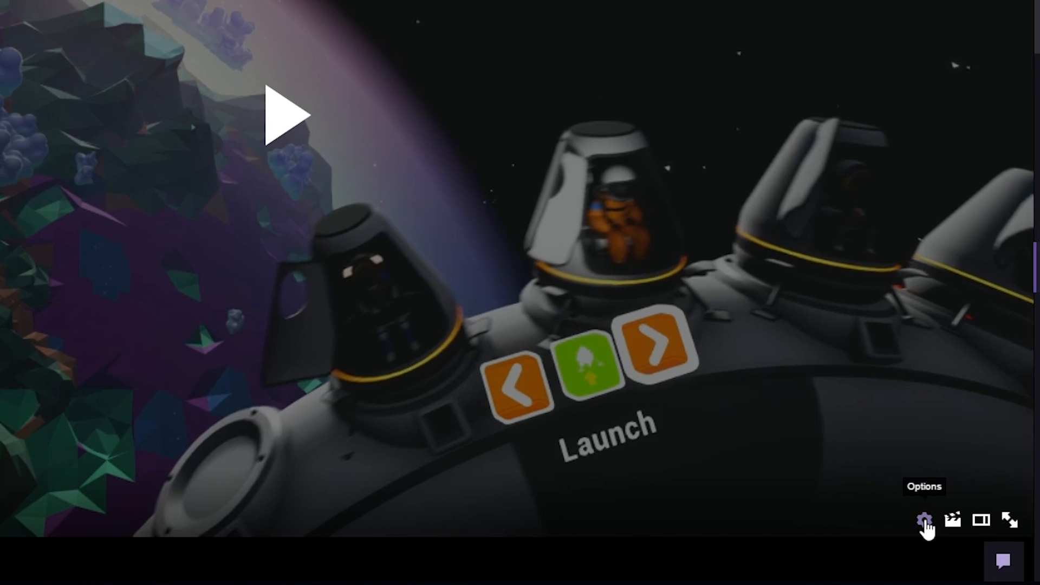
# Switch to a Twitch stream in the browser and examine the player's video quality options, keeping Source
pyautogui.click(924, 521)
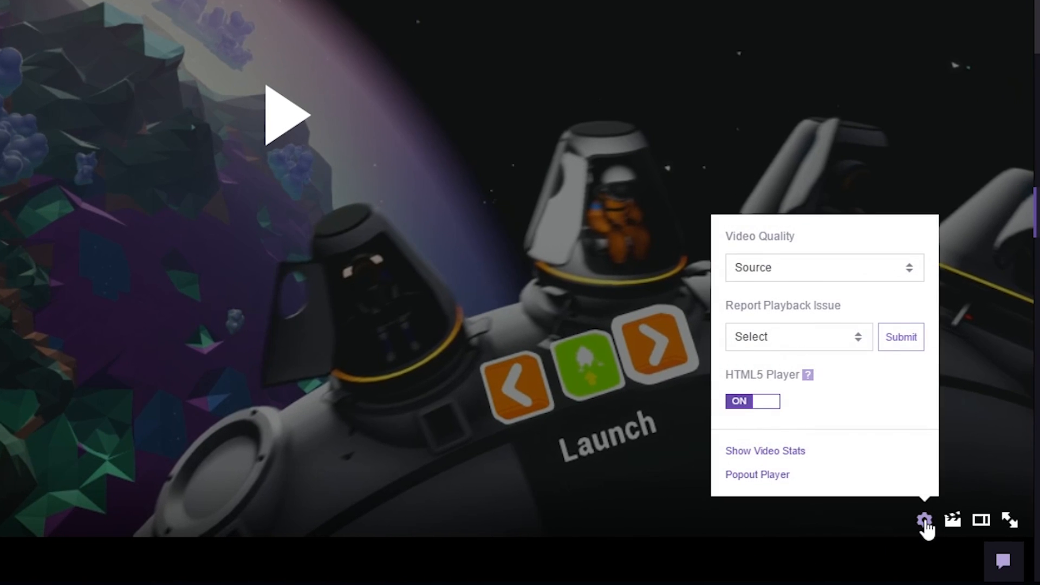
pyautogui.click(903, 277)
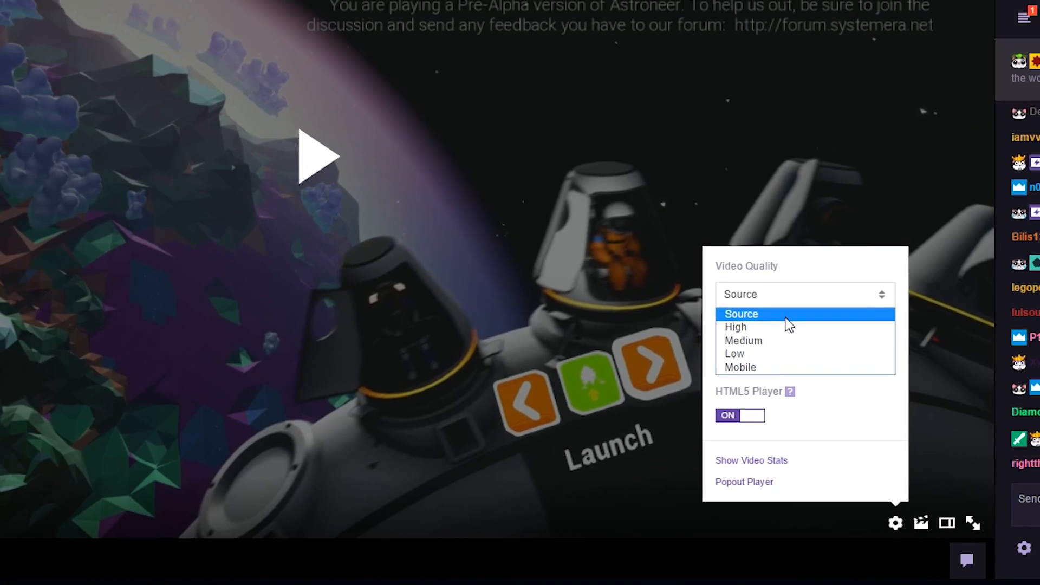
pyautogui.click(786, 319)
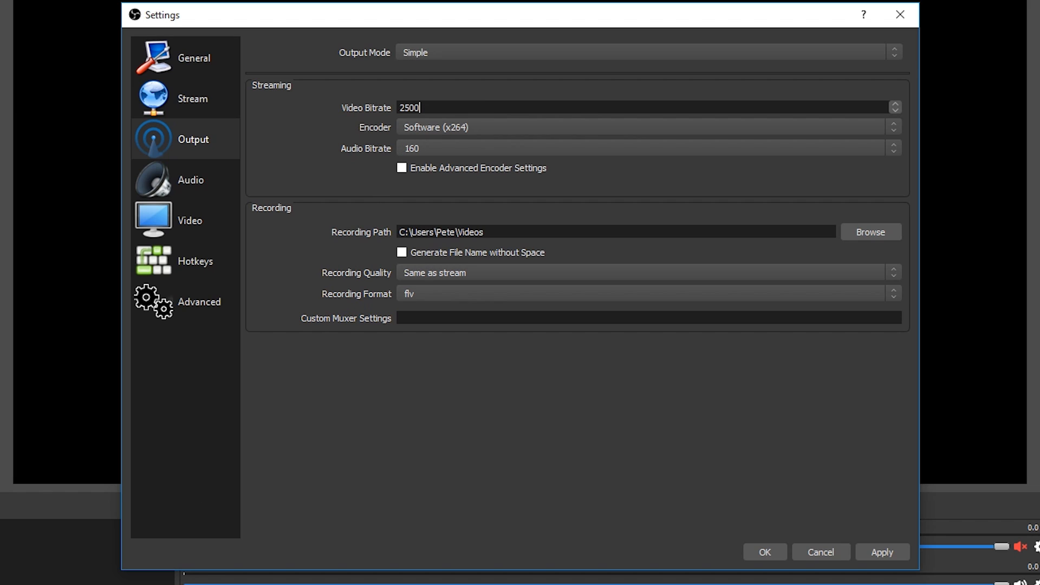
# Return to the bandwidth test results, open Calculator beside them, and calculate 80% of the upload bandwidth as 10000*0.8
pyautogui.hotkey('alt', 'Tab')
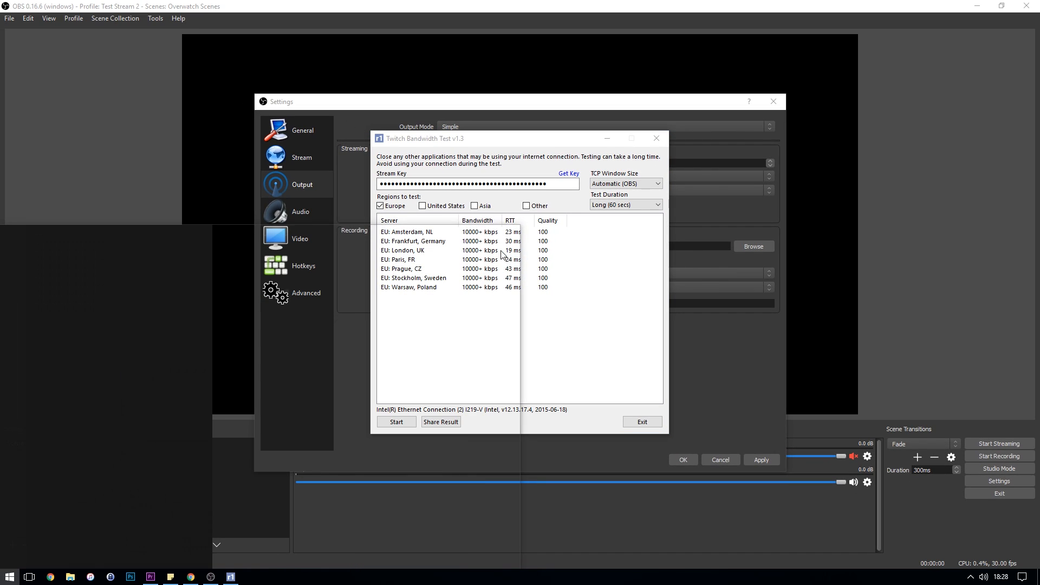
pyautogui.press('super')
pyautogui.write('calc')
pyautogui.press('Return')
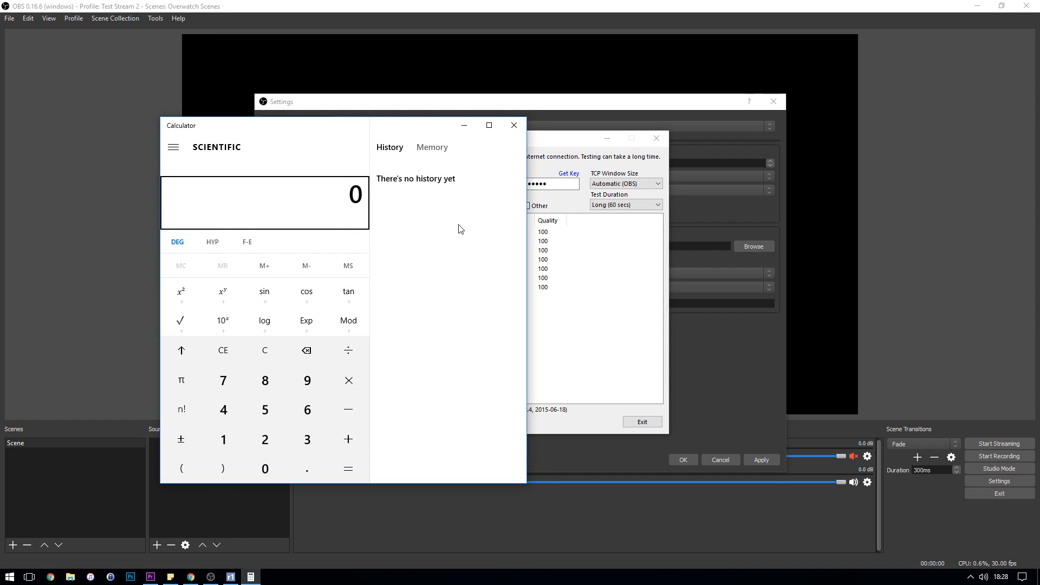
pyautogui.moveTo(366, 128); pyautogui.dragTo(773, 201)
pyautogui.write('1')
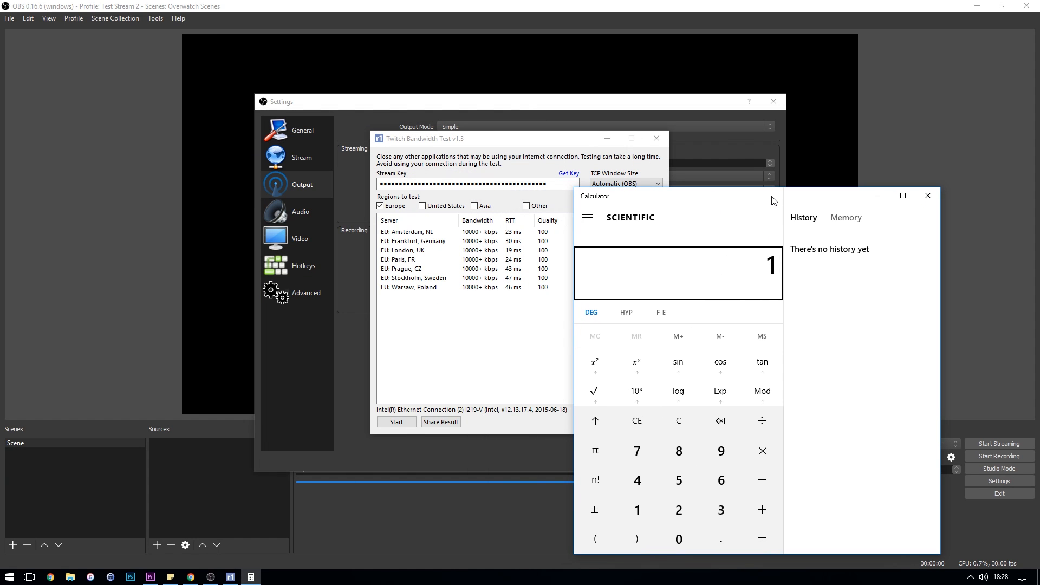
pyautogui.write('0000')
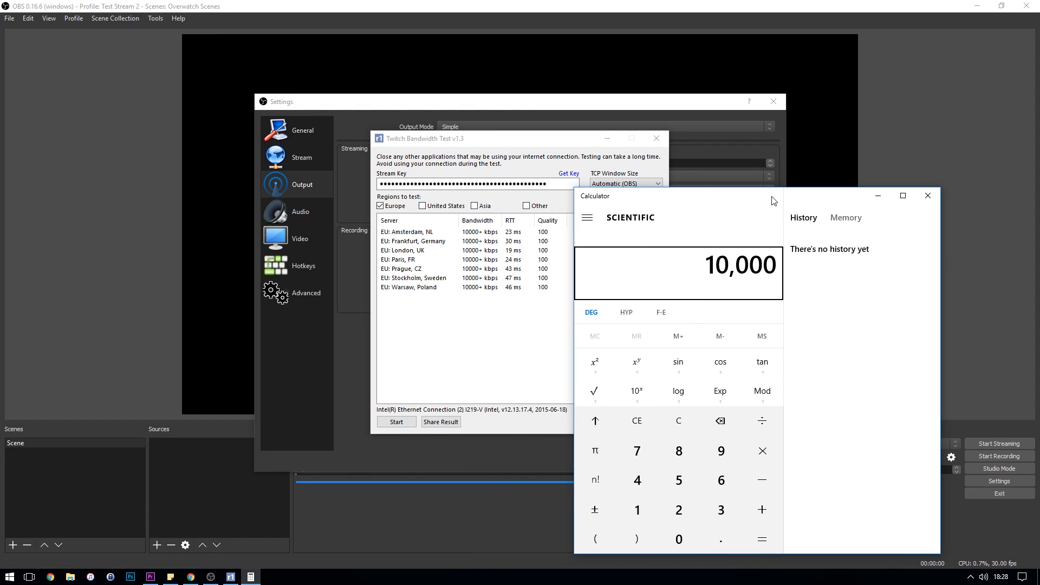
pyautogui.write('*0.8')
pyautogui.press('Return')
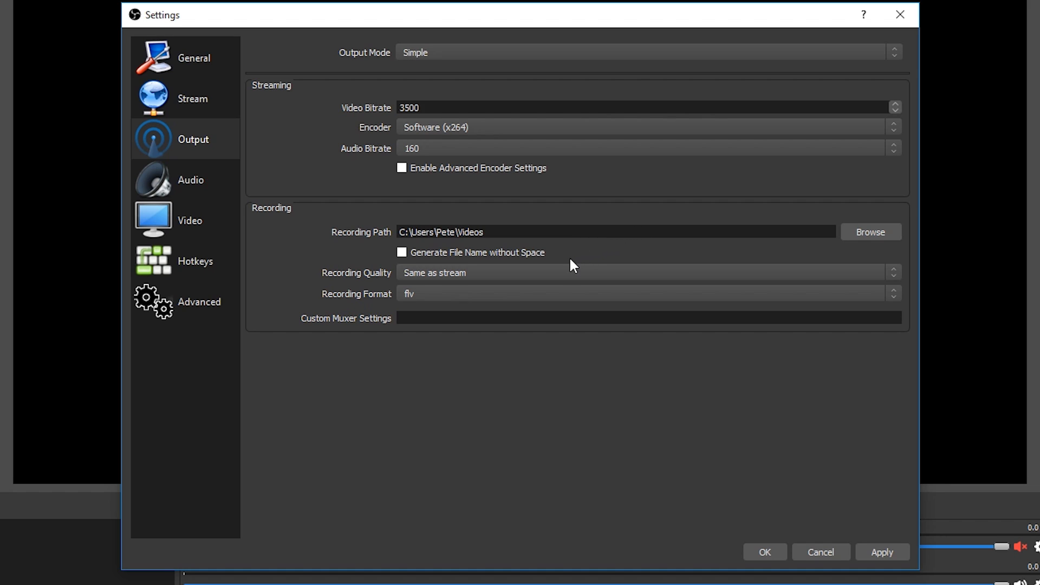
# Set the recording quality to Indistinguishable Quality, Large File Size and the recording format to mp4
pyautogui.click(558, 272)
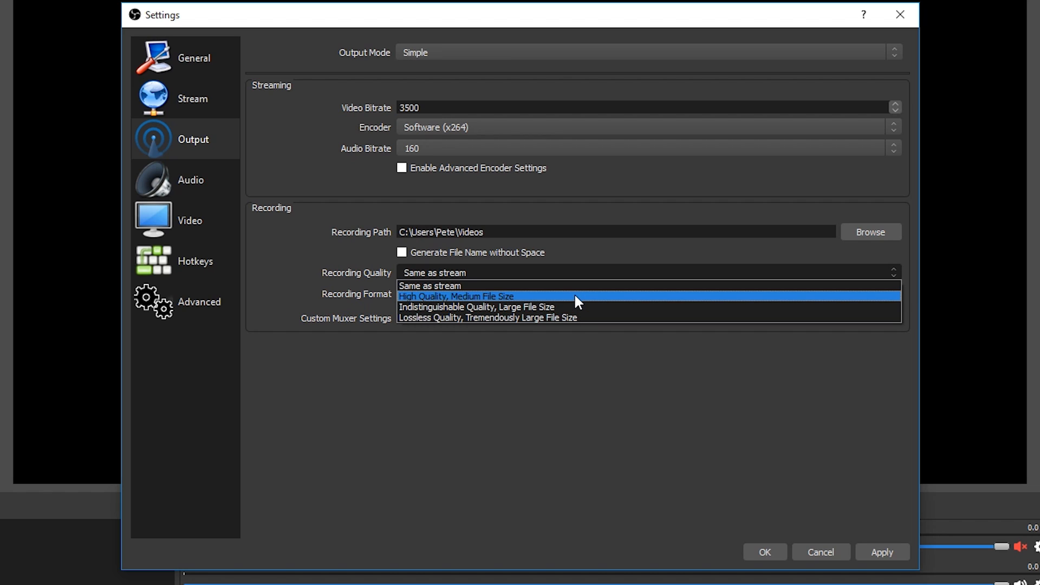
pyautogui.click(579, 307)
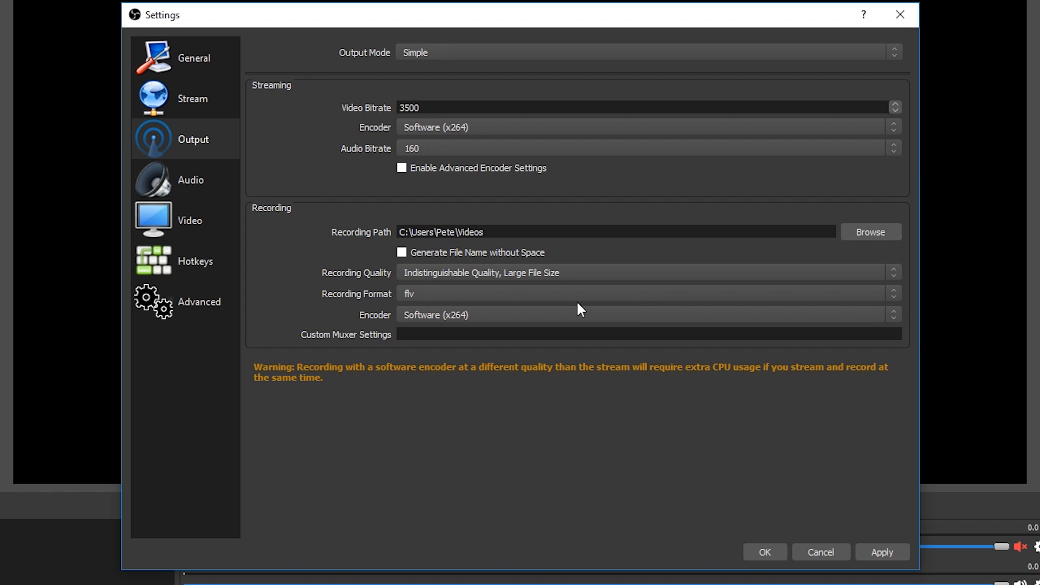
pyautogui.click(567, 271)
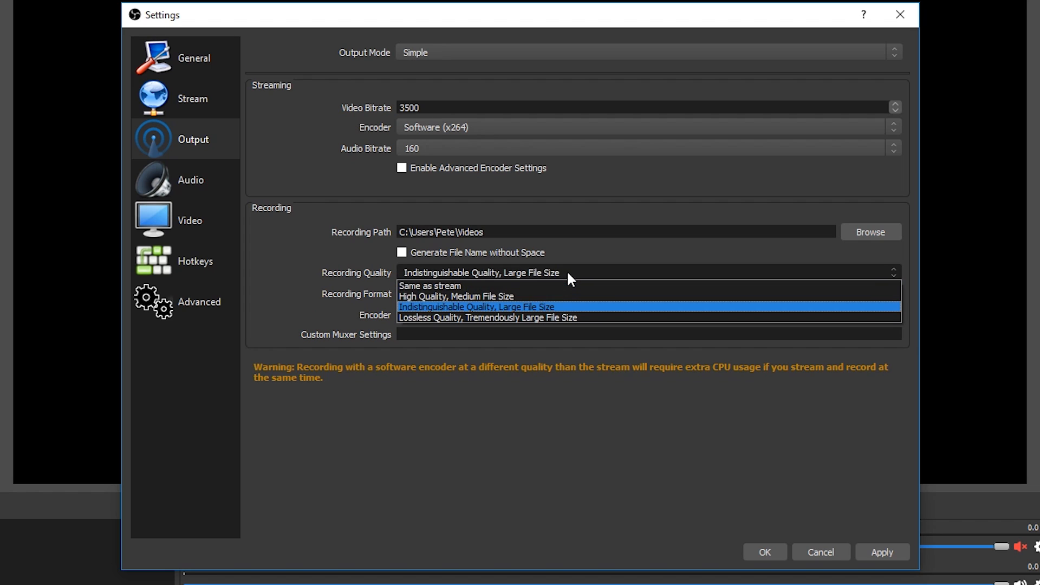
pyautogui.click(566, 295)
pyautogui.click(568, 276)
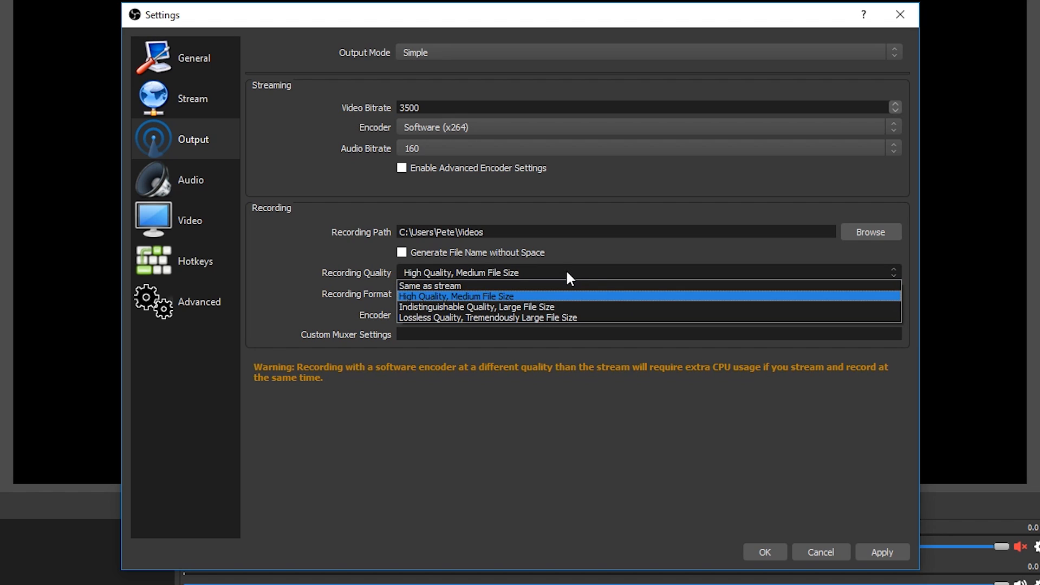
pyautogui.click(567, 308)
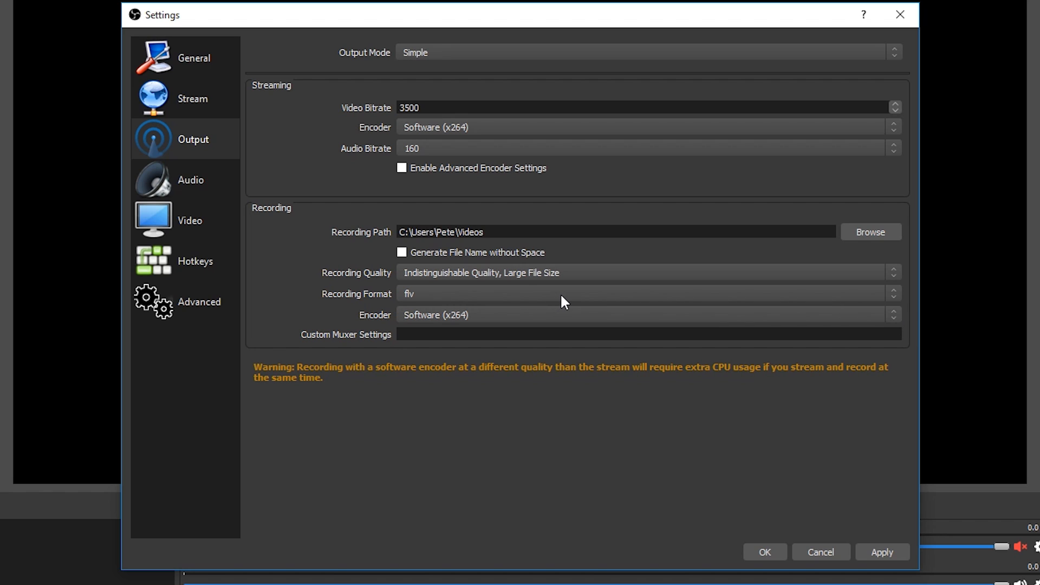
pyautogui.click(560, 293)
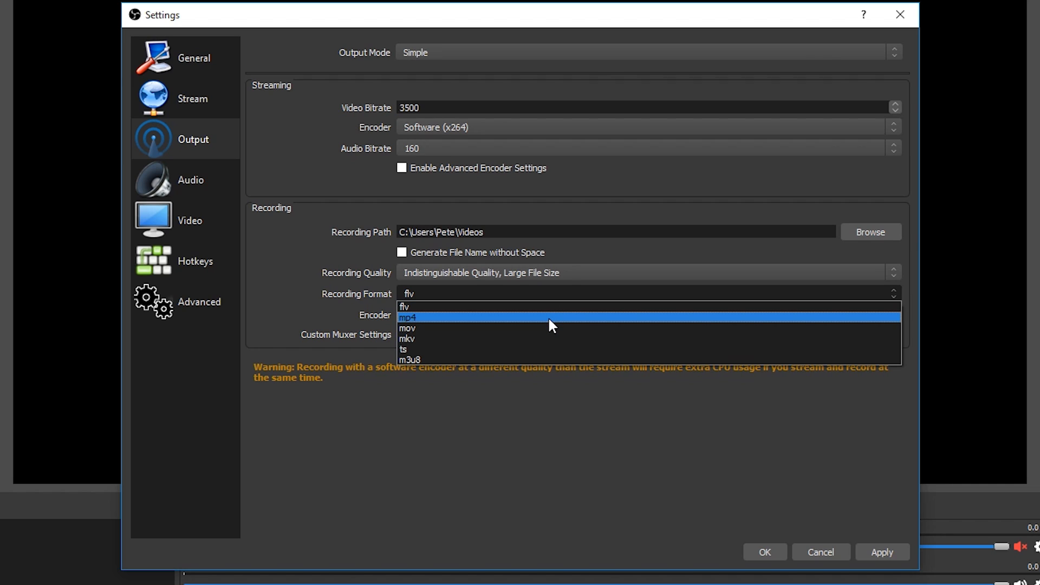
pyautogui.click(552, 318)
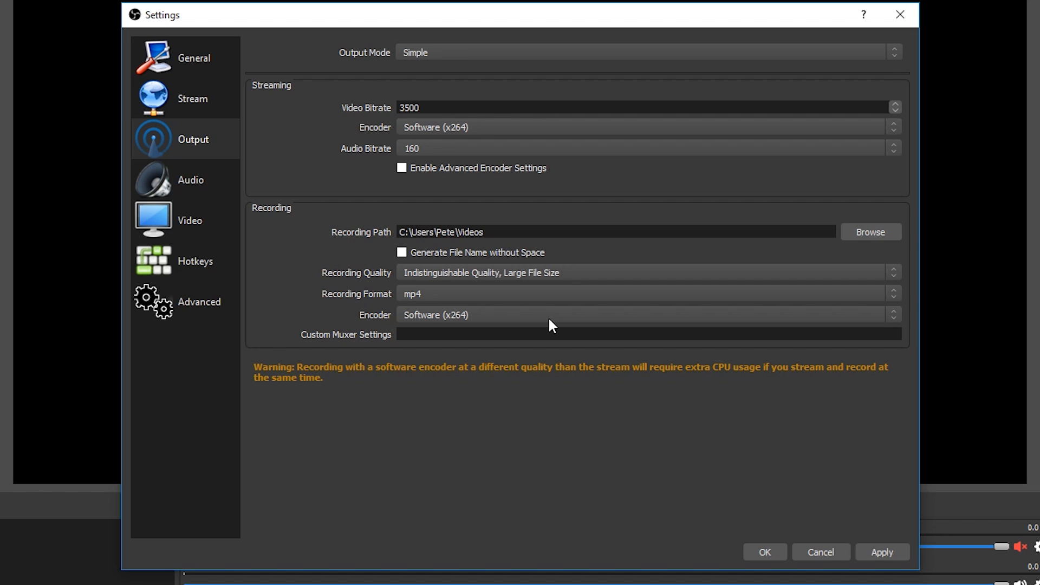
# In the Audio settings, check the desktop audio device choices and set Mic/Auxiliary Audio Device to VoiceMeeter Output (VB-Audio VoiceMeeter VAIO)
pyautogui.click(213, 195)
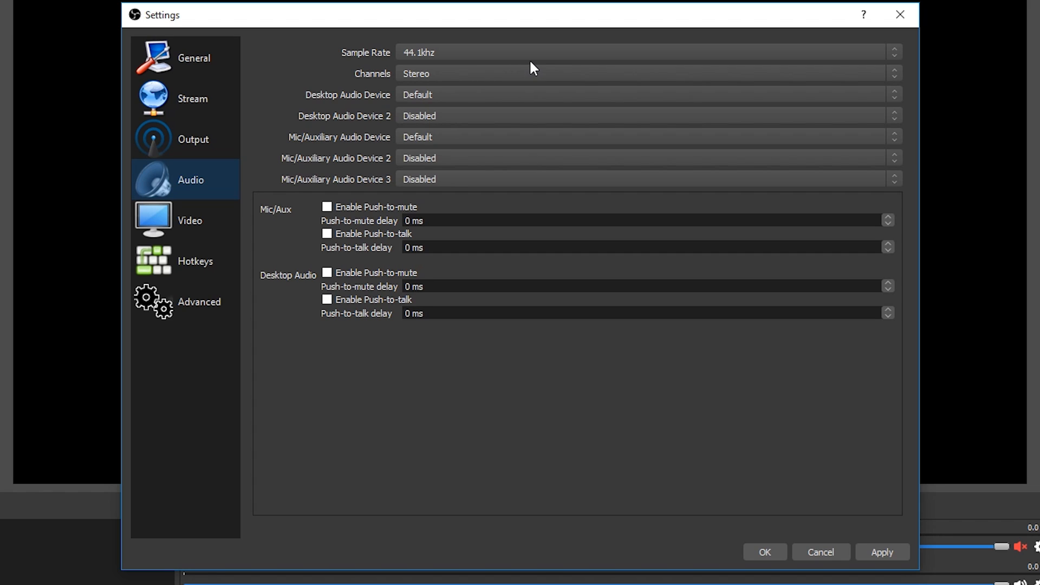
pyautogui.click(544, 95)
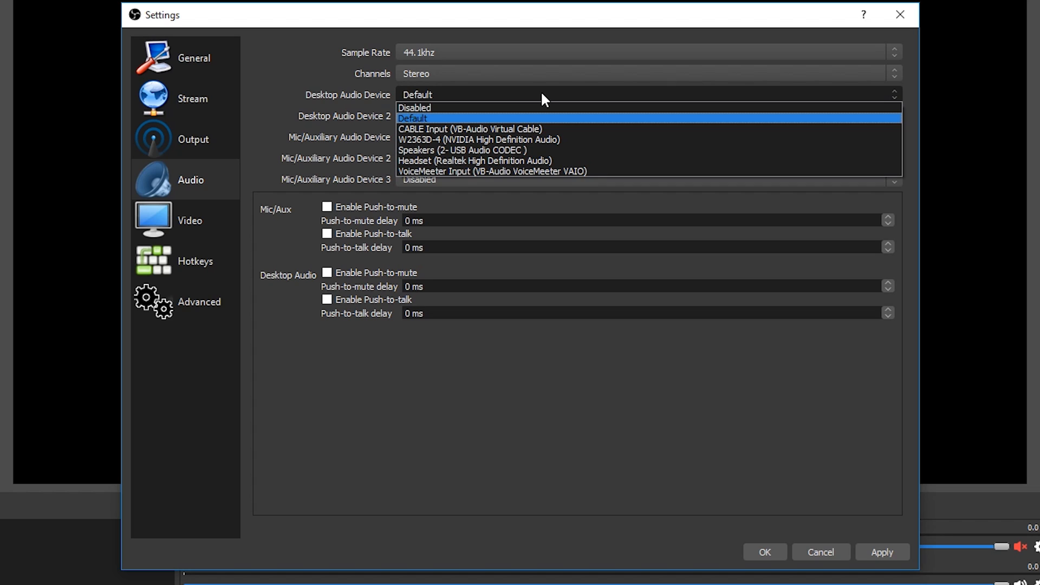
pyautogui.click(542, 94)
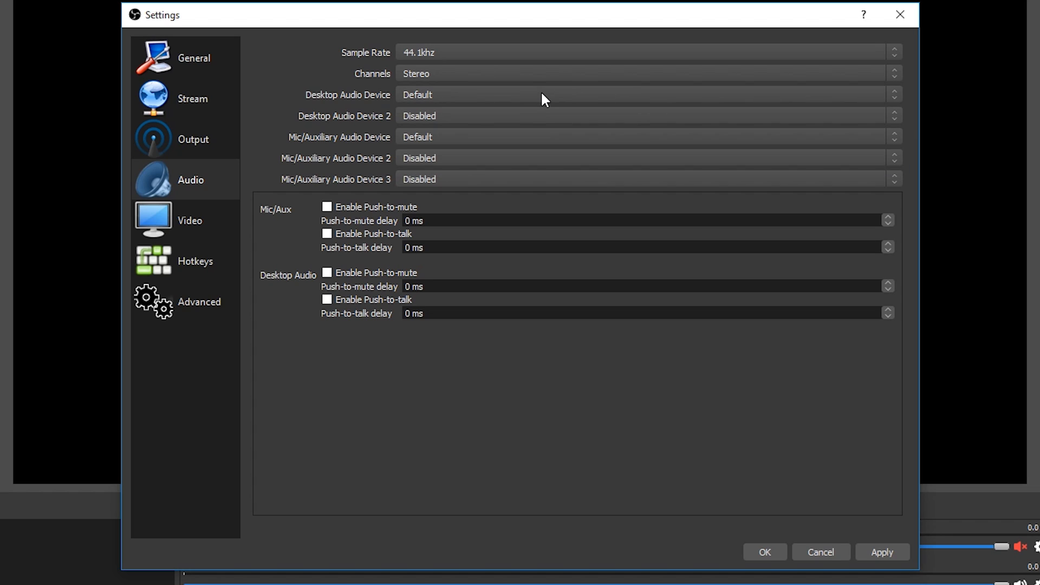
pyautogui.click(483, 138)
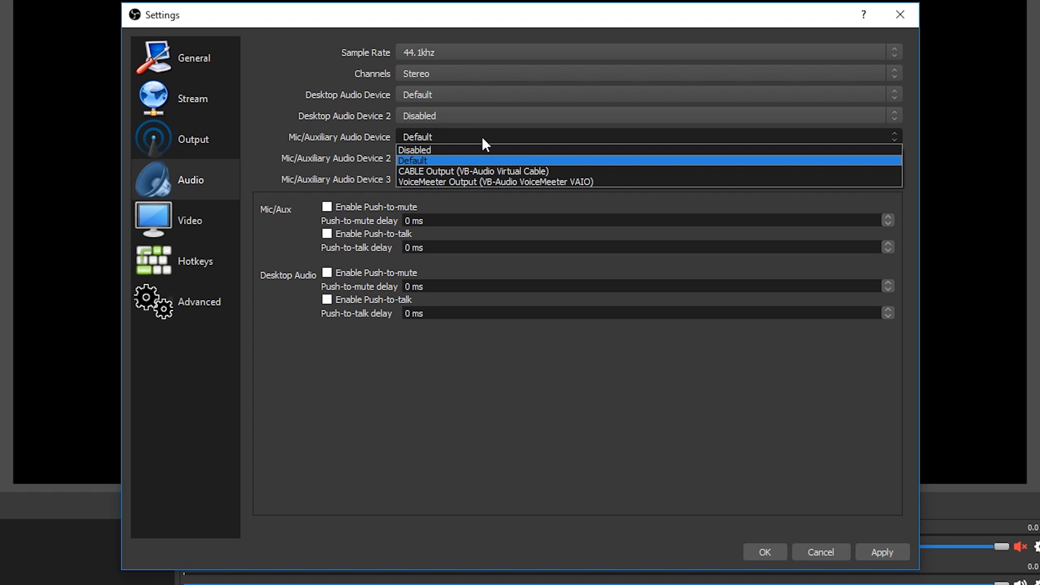
pyautogui.click(603, 183)
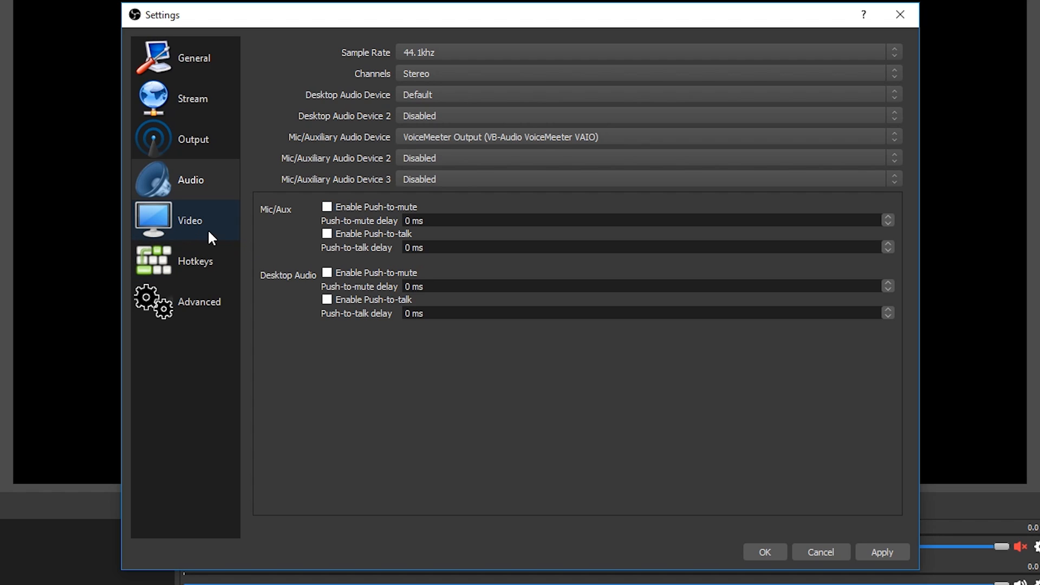
# In the Video settings, check the base canvas resolution choices and choose 1280x720 as the output (scaled) resolution
pyautogui.click(192, 226)
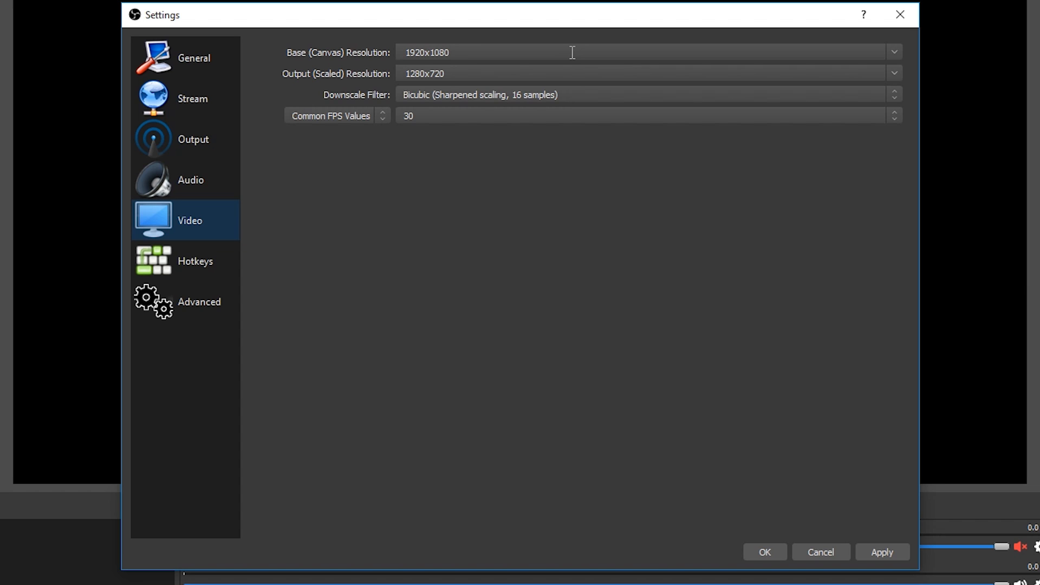
pyautogui.click(533, 52)
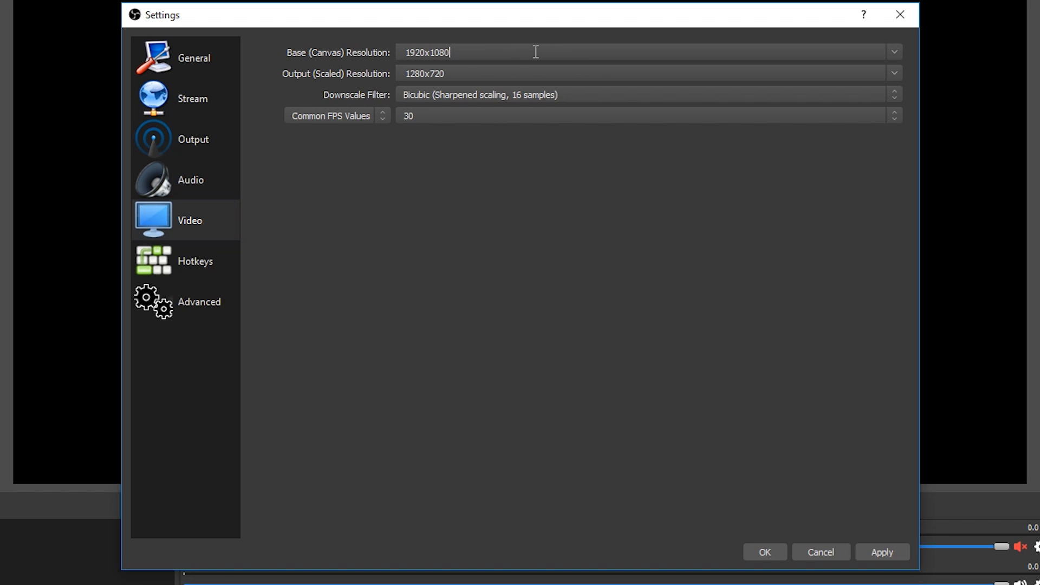
pyautogui.click(893, 52)
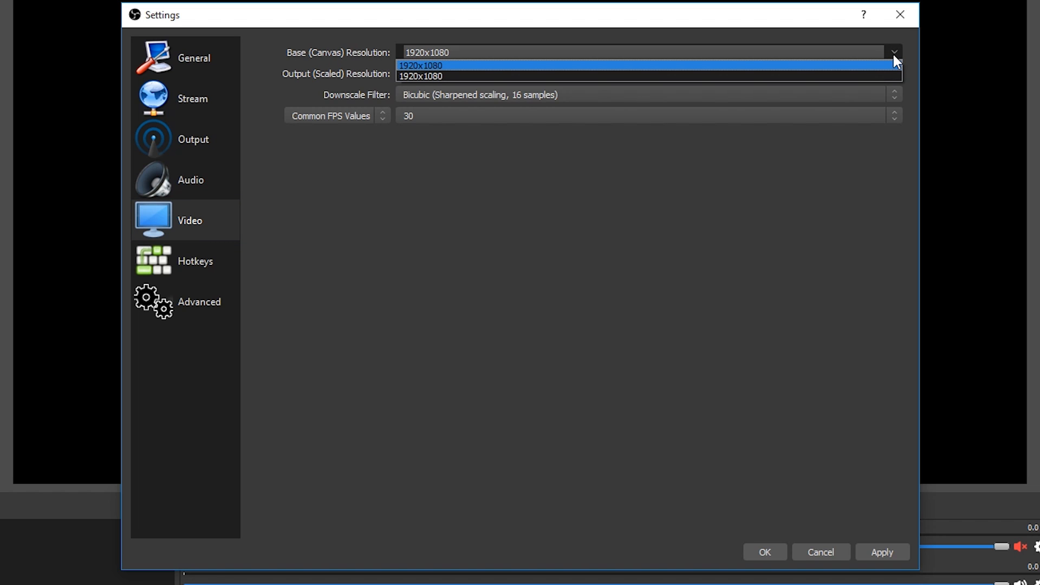
pyautogui.click(893, 54)
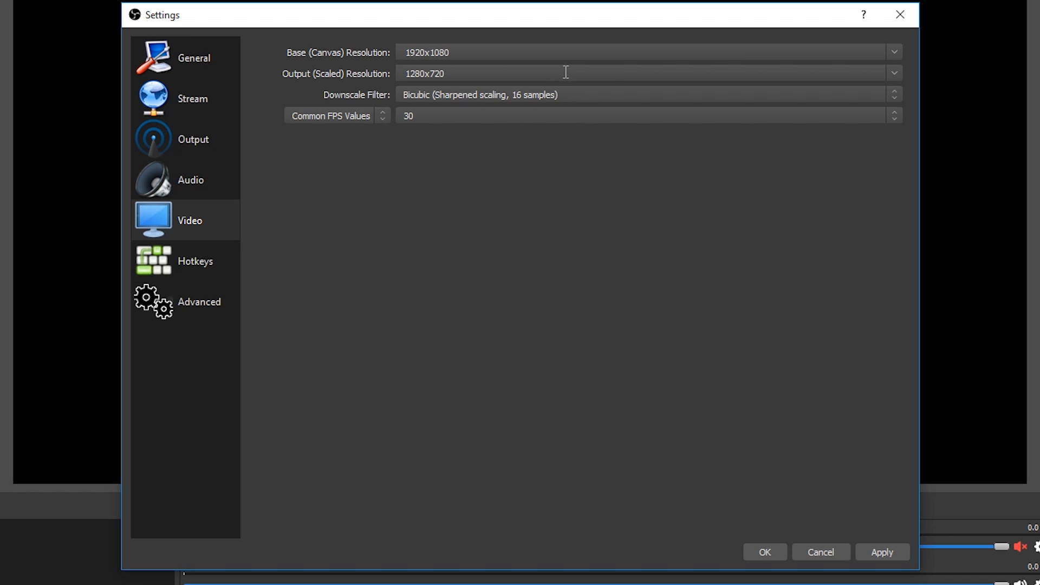
pyautogui.click(893, 73)
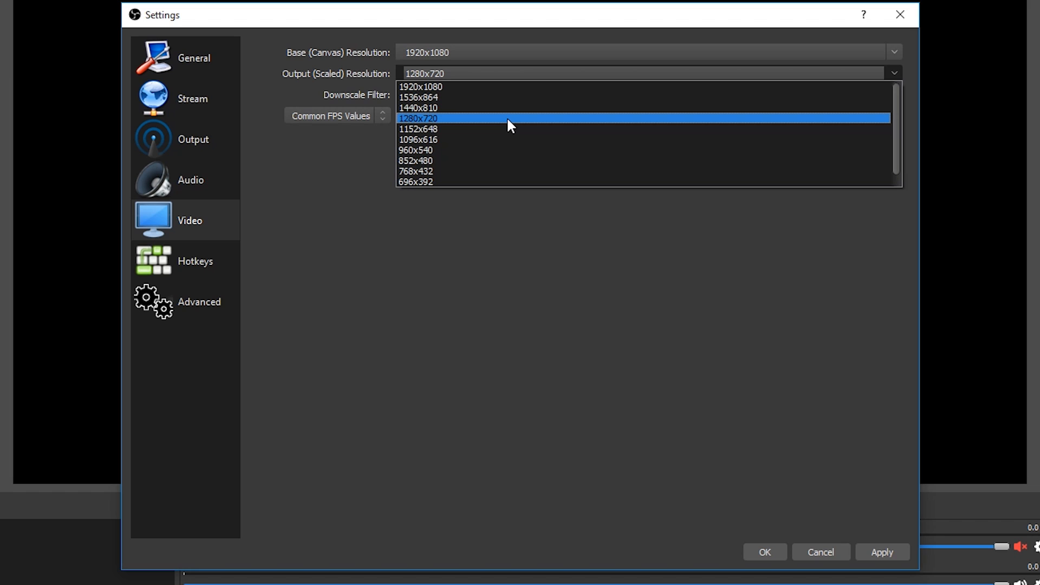
pyautogui.click(510, 120)
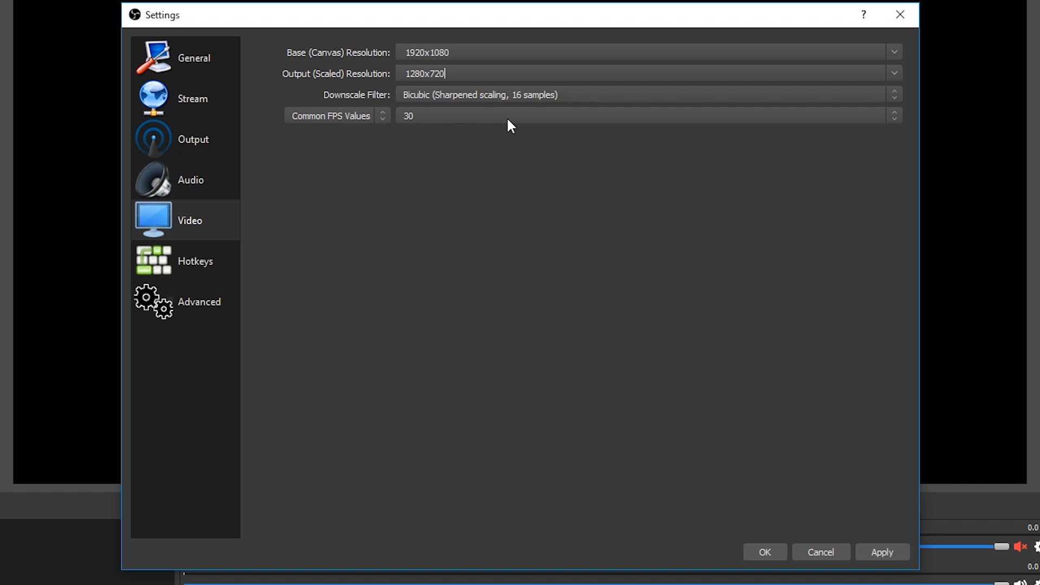
# Choose the Bicubic (Sharpened scaling, 16 samples) downscale filter and set the common FPS value to 60
pyautogui.click(574, 100)
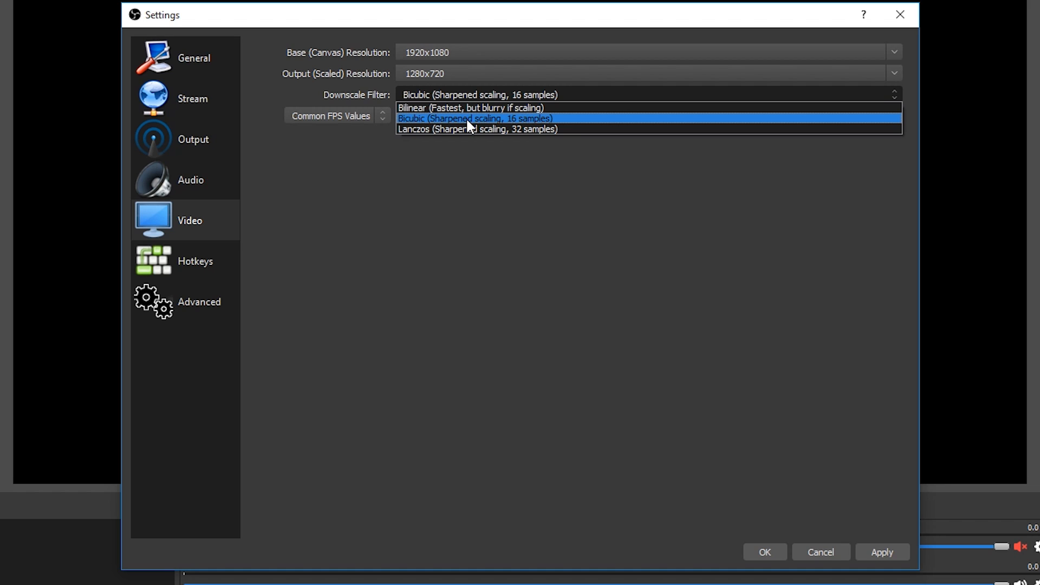
pyautogui.click(498, 119)
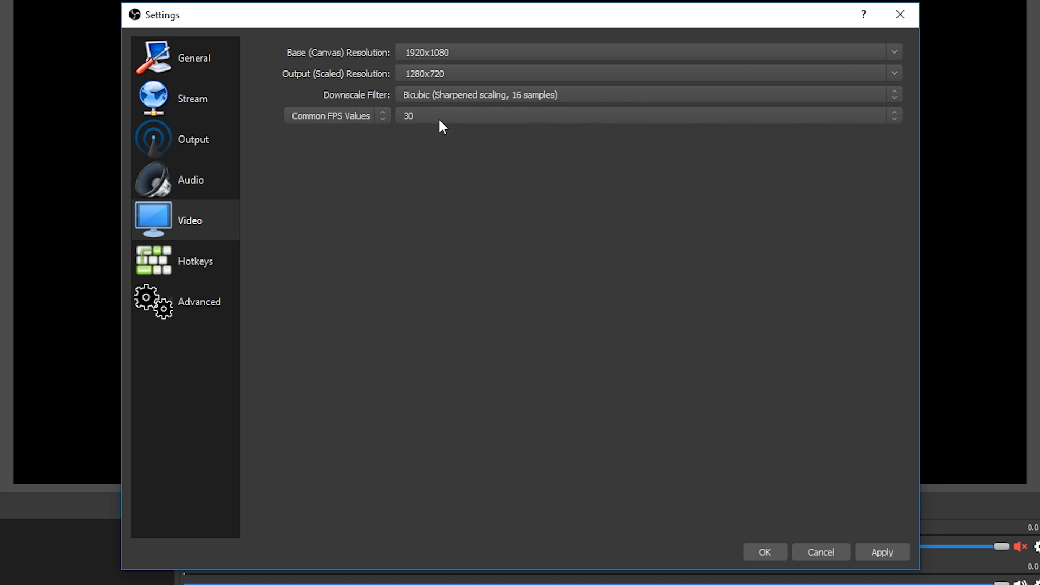
pyautogui.click(891, 117)
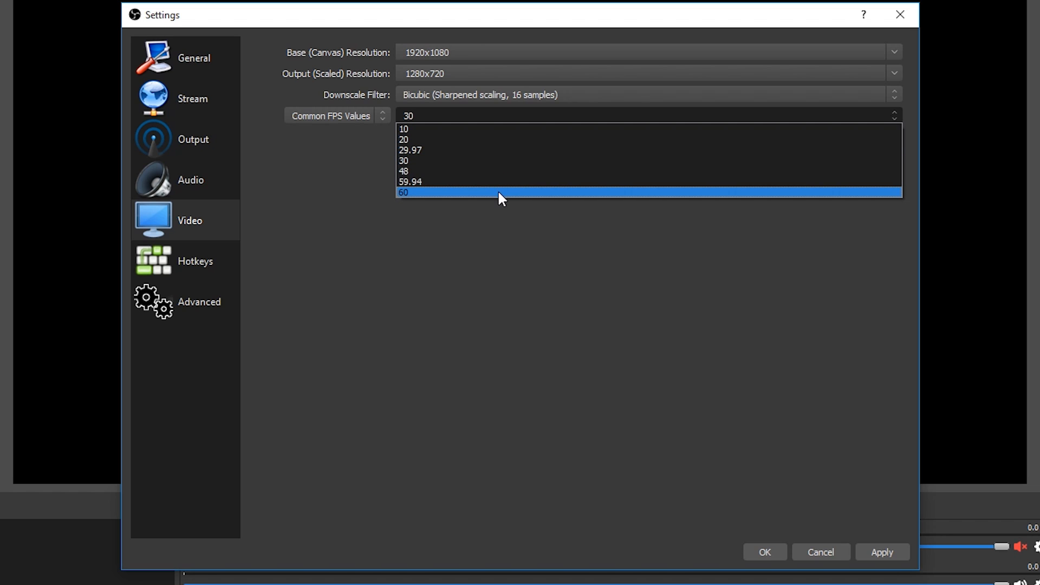
pyautogui.click(501, 193)
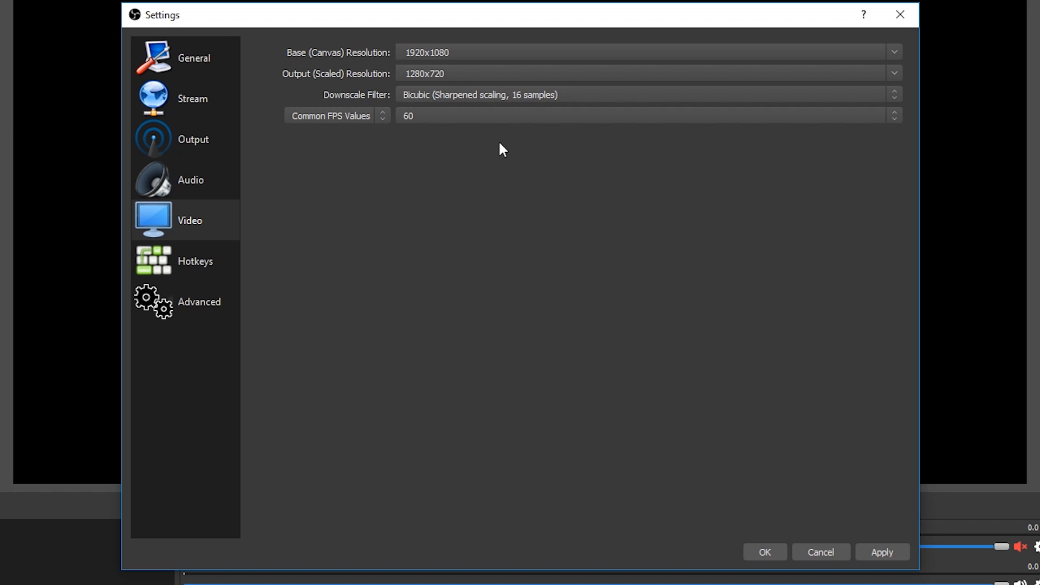
# Look through the Hotkeys and Advanced settings, keeping the process priority, and apply all the settings and close the dialog
pyautogui.click(188, 267)
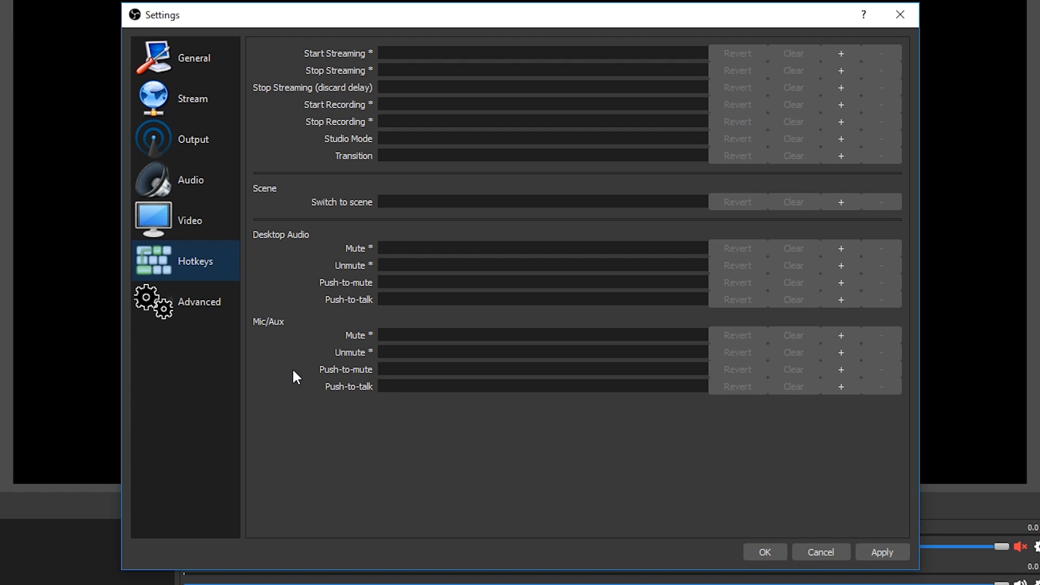
pyautogui.click(213, 309)
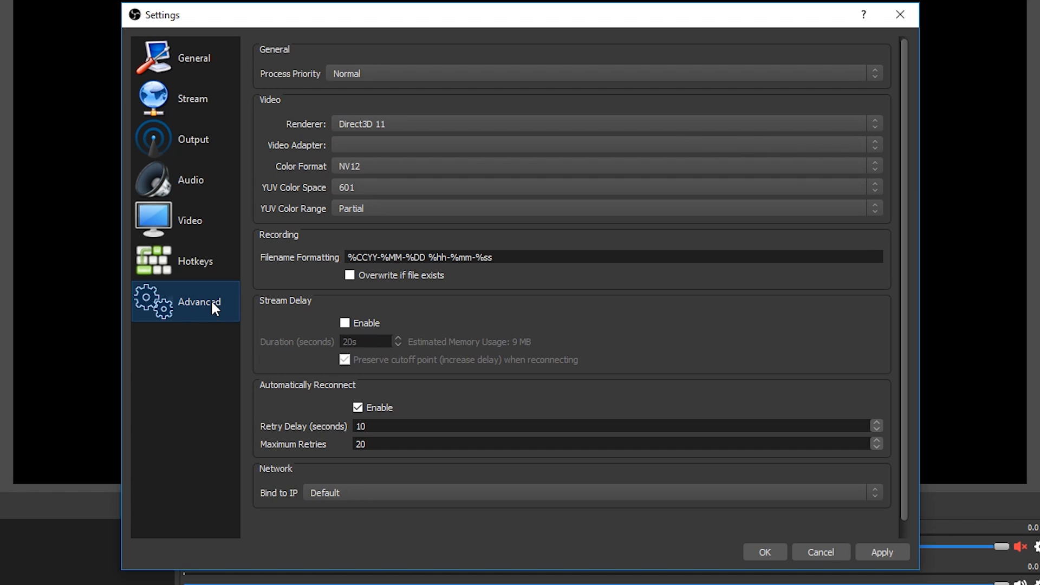
pyautogui.click(383, 76)
pyautogui.click(393, 74)
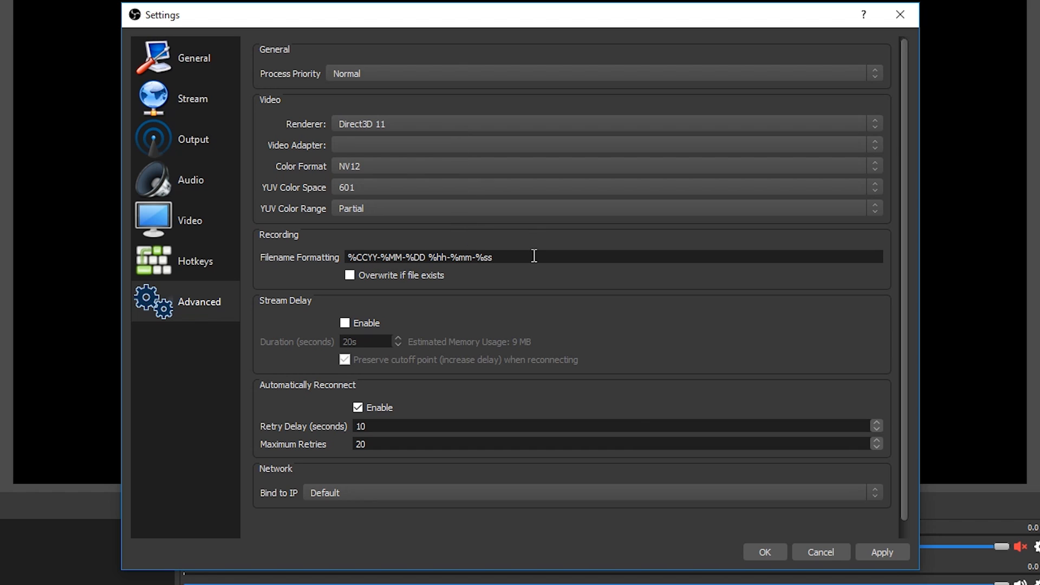
pyautogui.moveTo(534, 256)
pyautogui.scroll(-1, 905, 539)
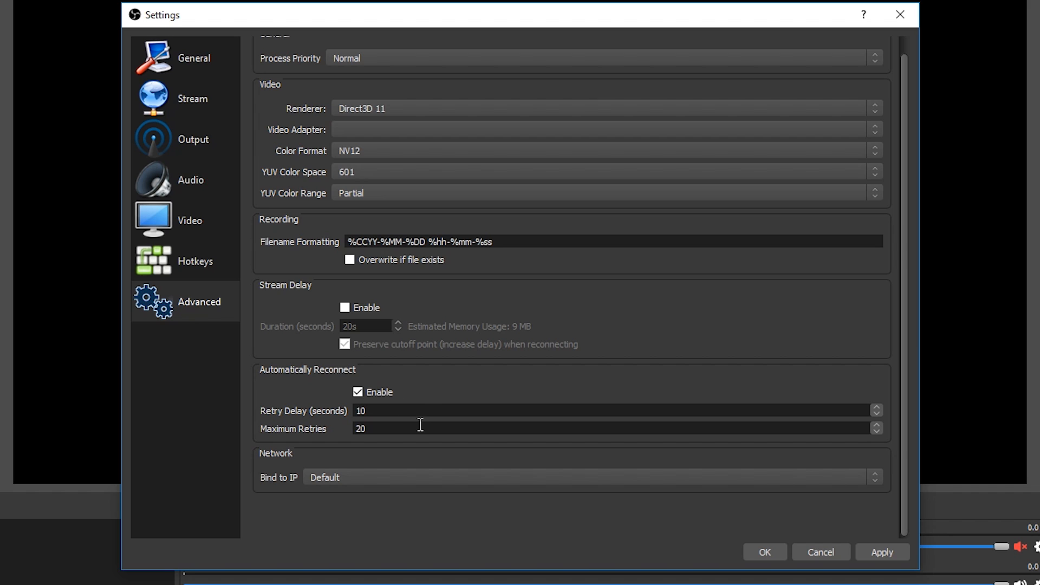
pyautogui.click(873, 551)
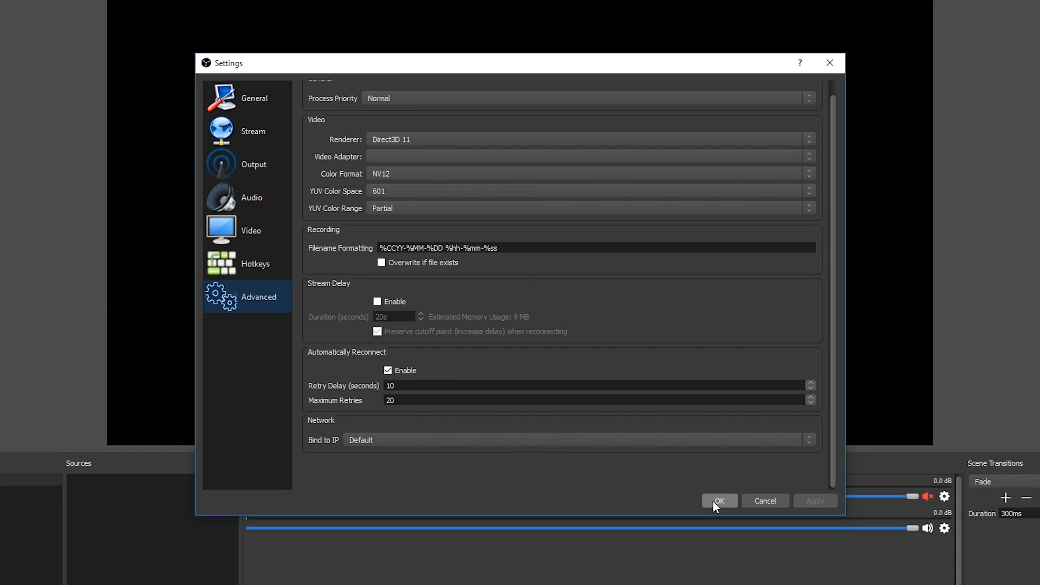
pyautogui.click(764, 552)
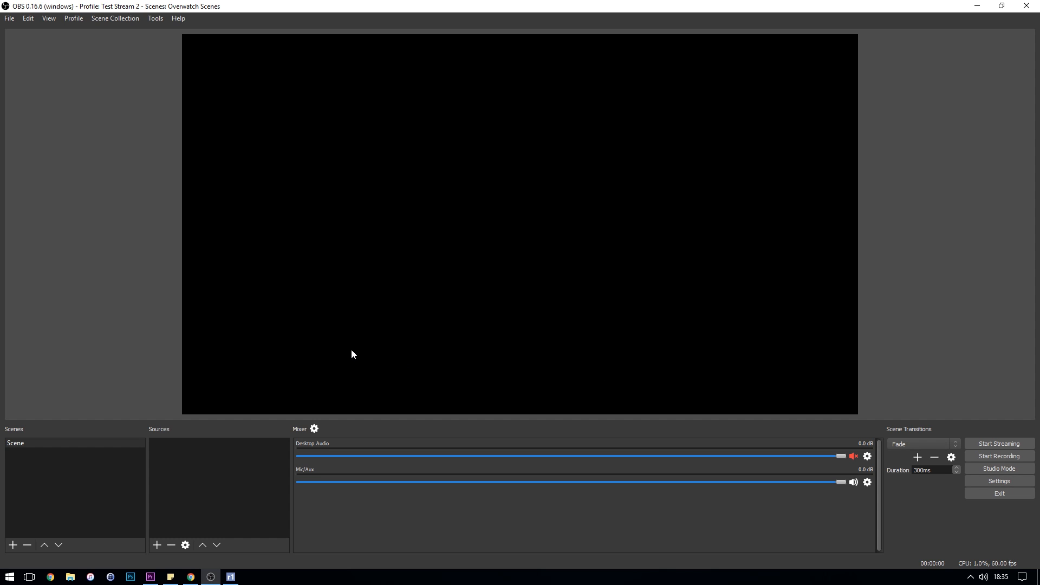
pyautogui.click(74, 18)
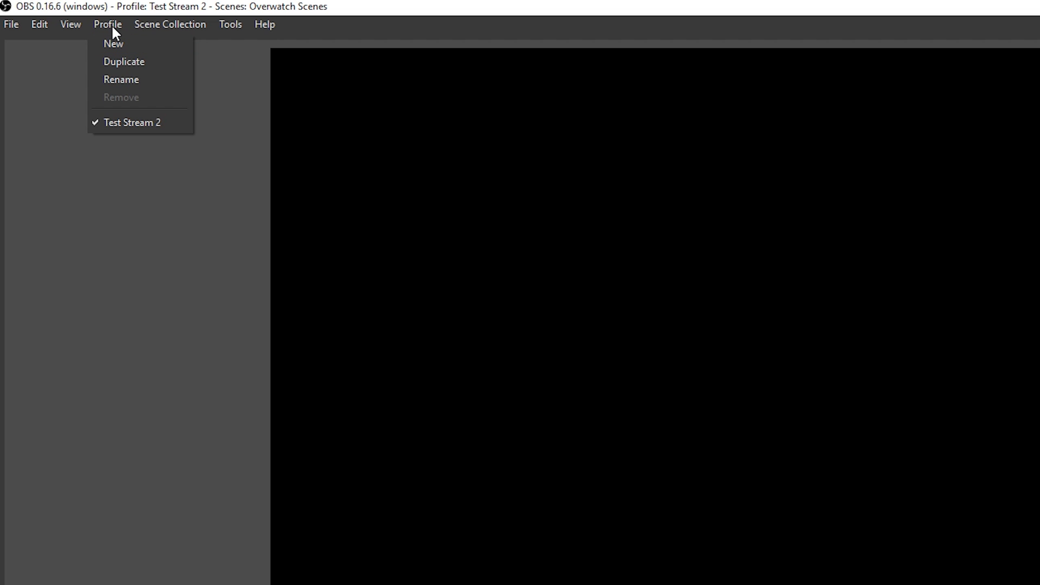
pyautogui.click(113, 28)
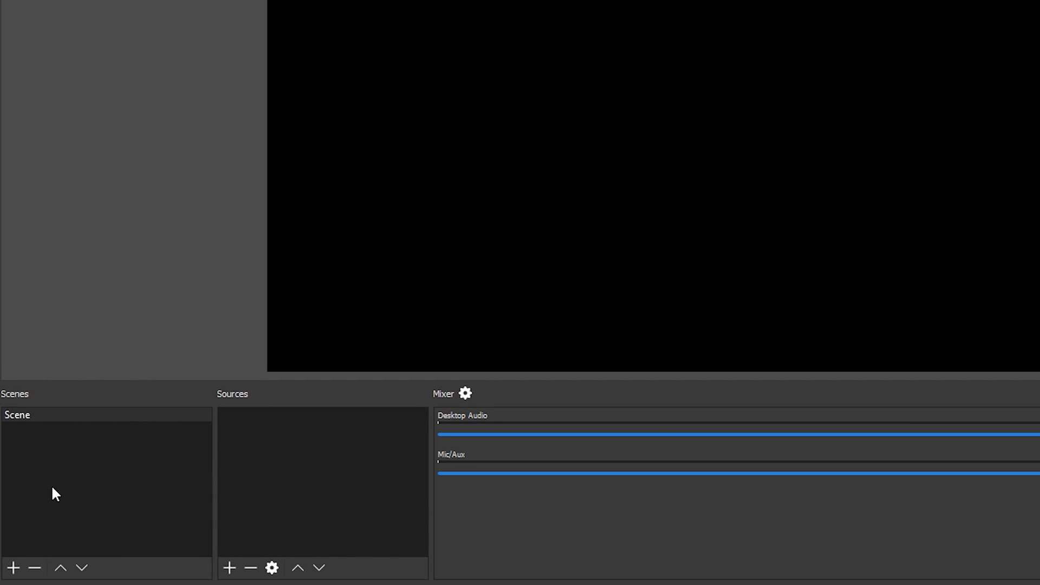
# Add a new scene named Game and select it in the scene list
pyautogui.click(13, 567)
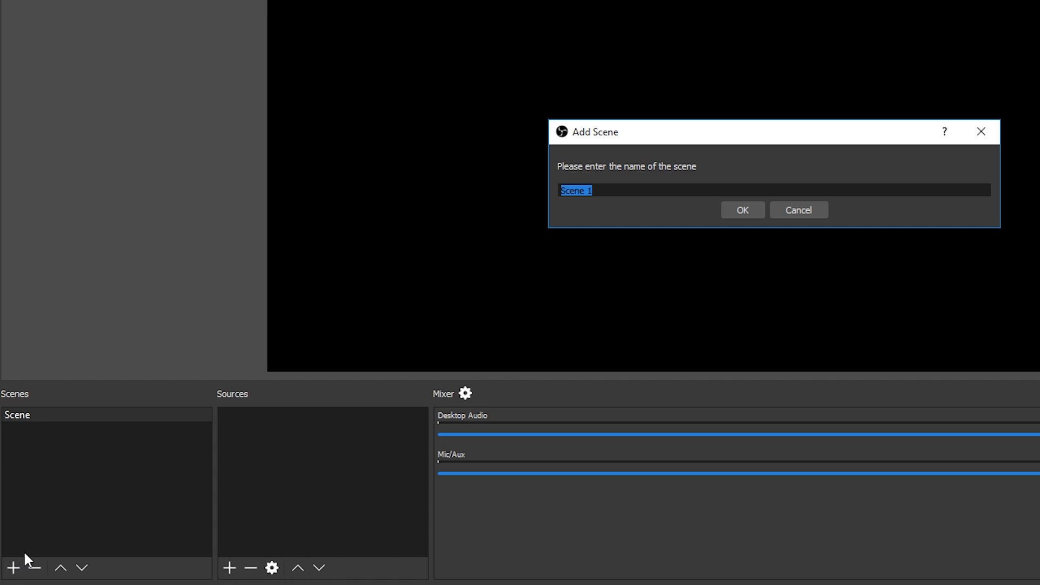
pyautogui.write('Game')
pyautogui.click(731, 208)
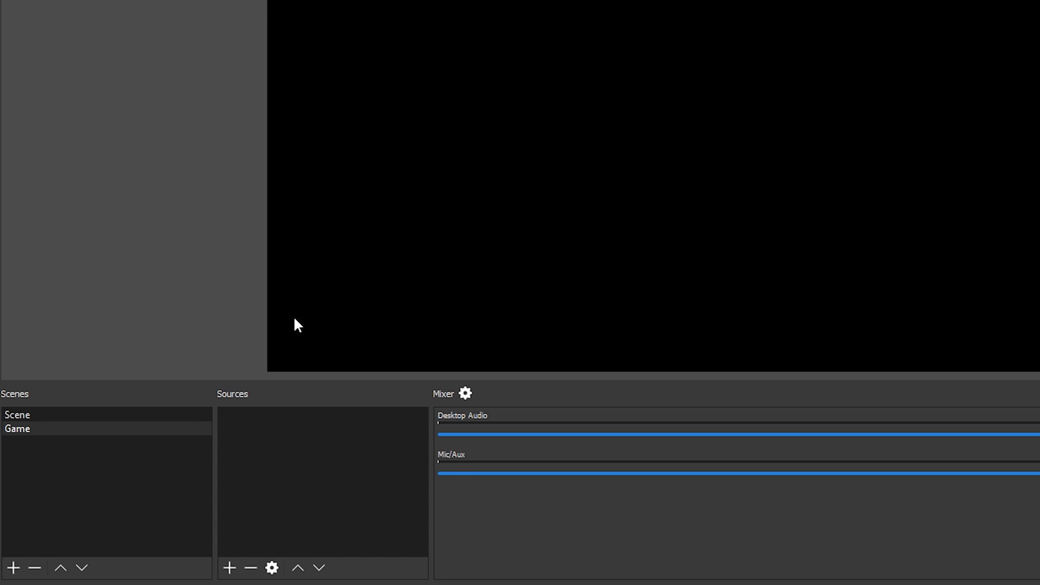
pyautogui.click(43, 430)
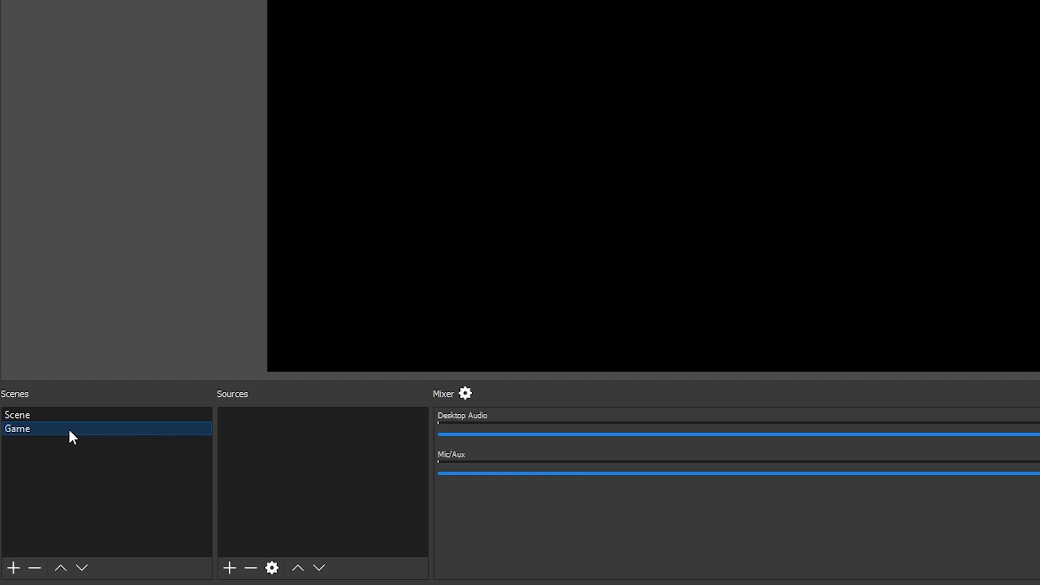
# Add a new Game Capture source named Overwatch to the Game scene
pyautogui.click(253, 443)
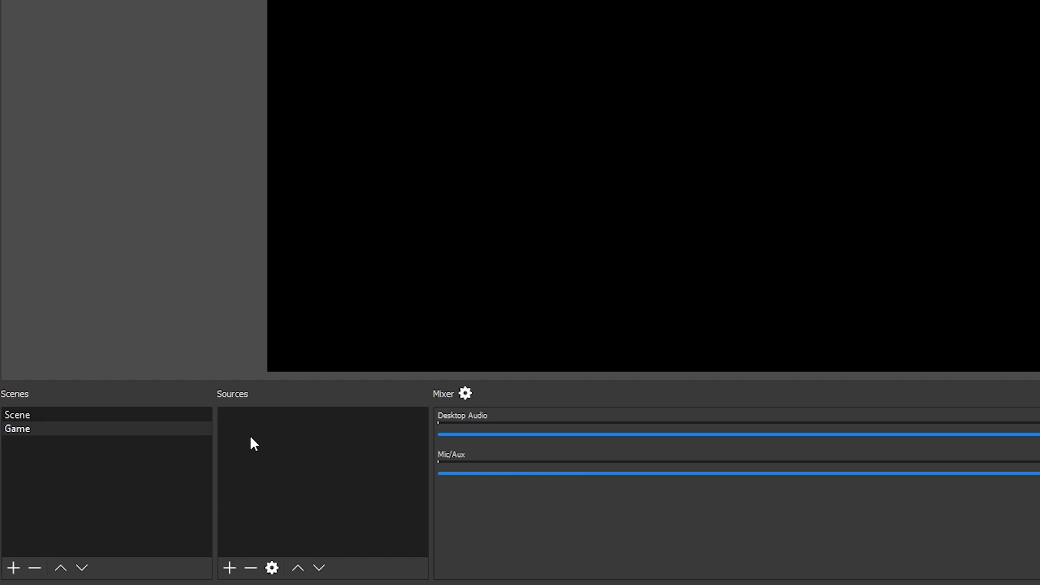
pyautogui.click(230, 567)
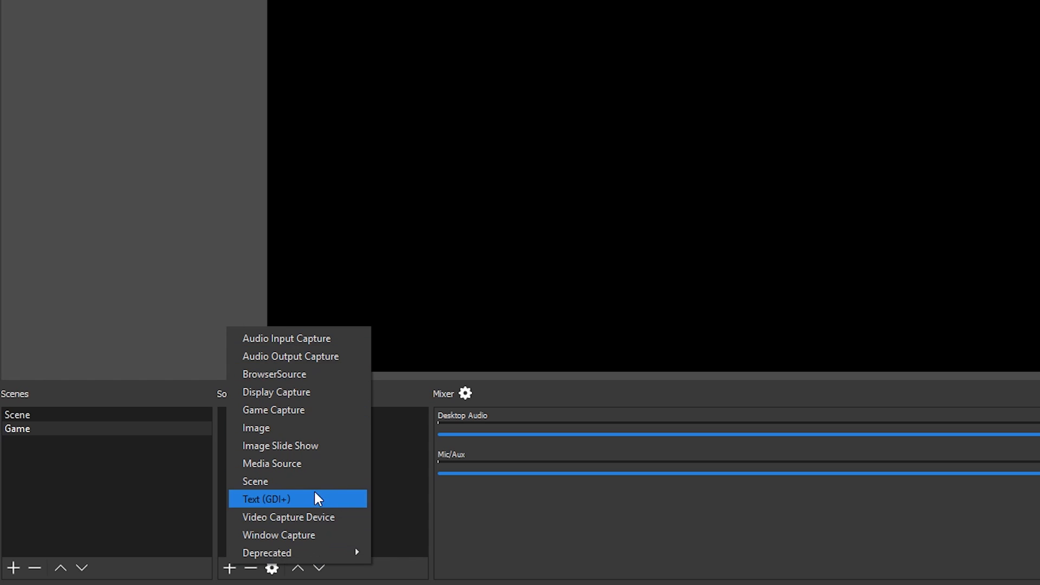
pyautogui.click(307, 411)
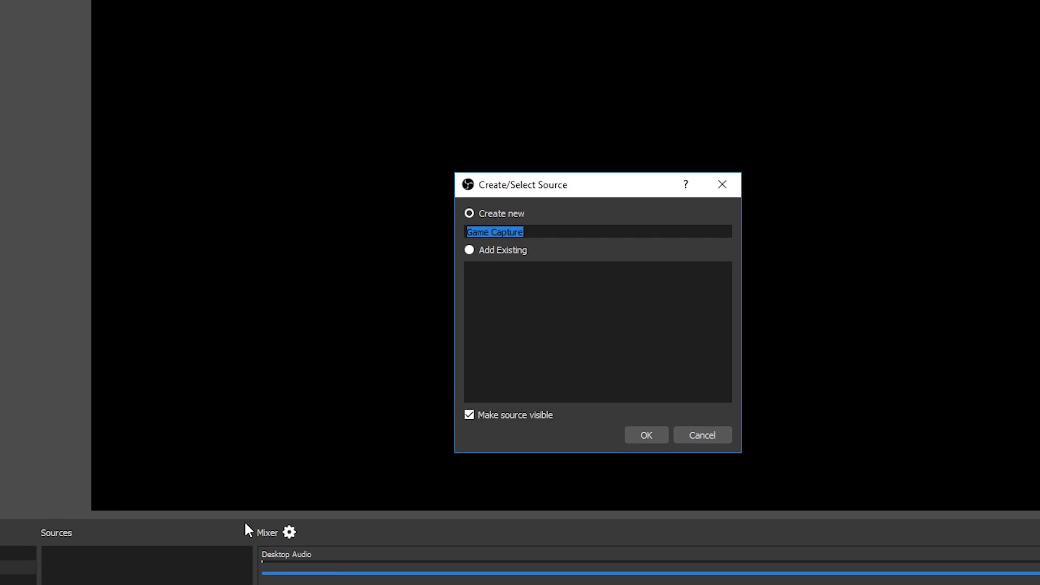
pyautogui.write('Overwat')
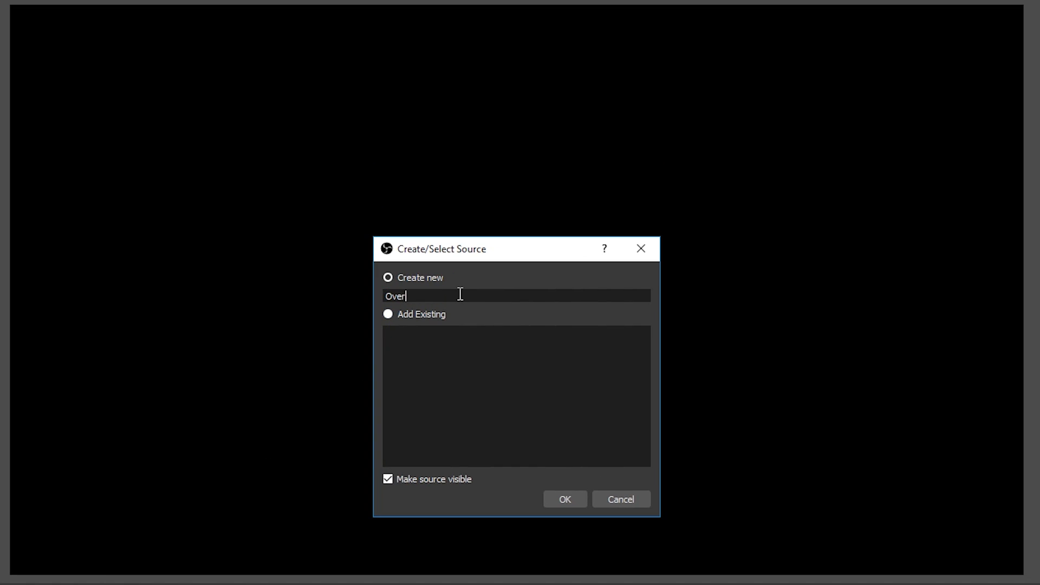
pyautogui.write('ch')
pyautogui.click(573, 498)
pyautogui.click(478, 467)
pyautogui.click(478, 467)
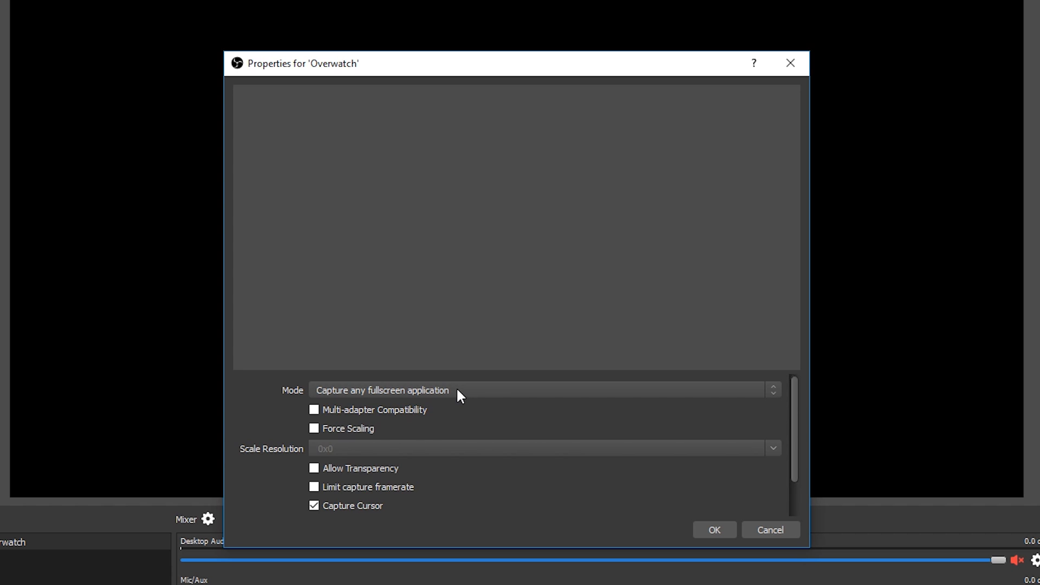
# Set the Overwatch source to capture the specific window [Overwatch.exe]: Overwatch, accept its properties and deselect the source
pyautogui.moveTo(794, 448)
pyautogui.mouseDown()
pyautogui.moveTo(795, 480)
pyautogui.moveTo(794, 442)
pyautogui.mouseUp()
pyautogui.click(501, 390)
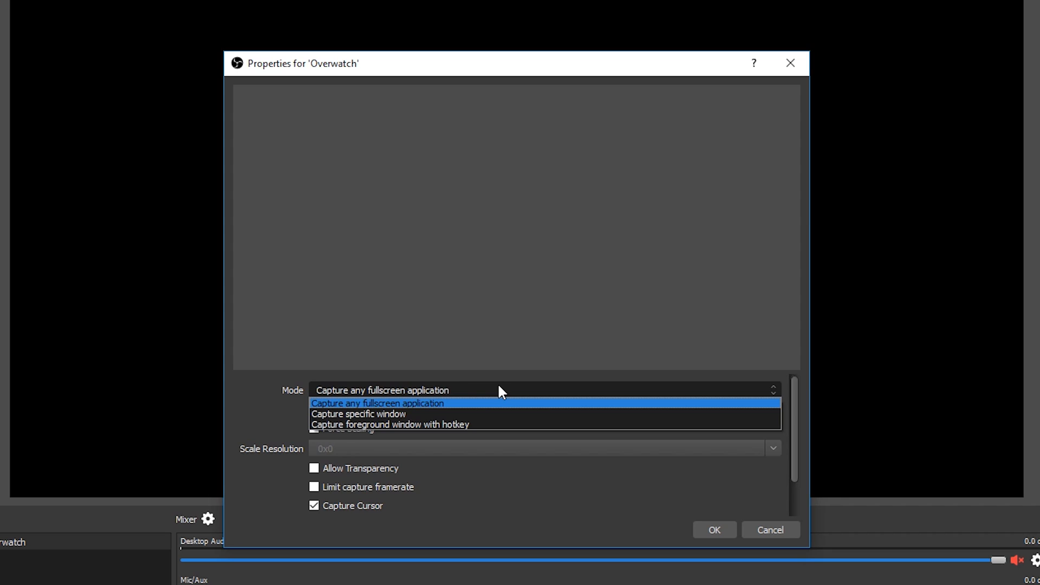
pyautogui.click(482, 414)
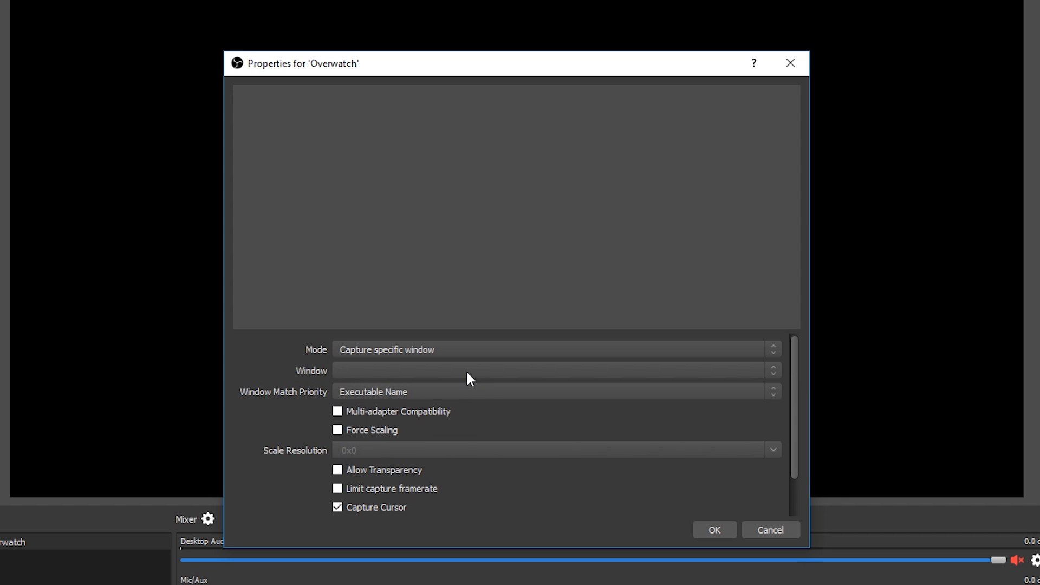
pyautogui.click(467, 373)
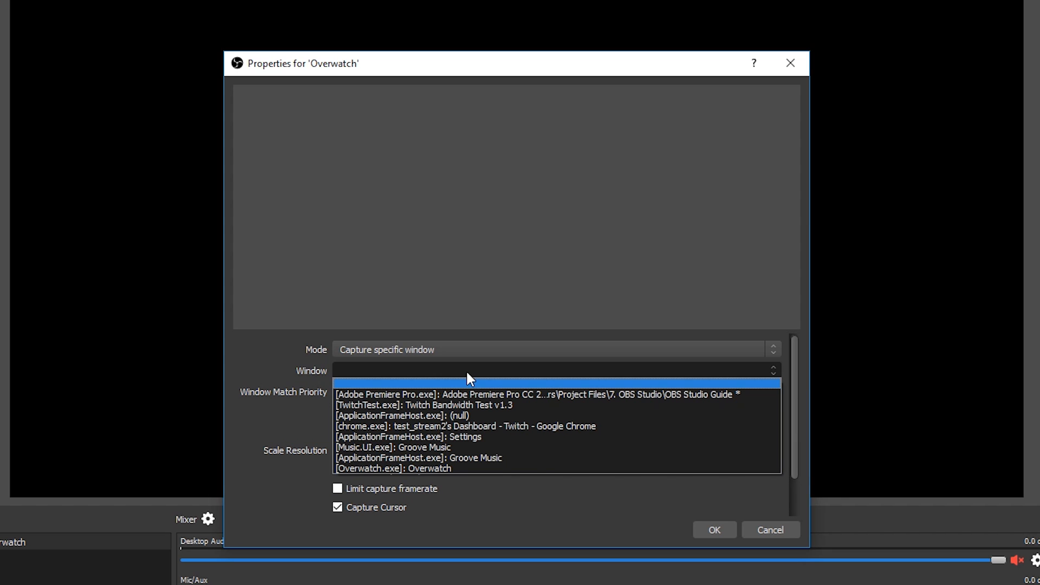
pyautogui.click(453, 467)
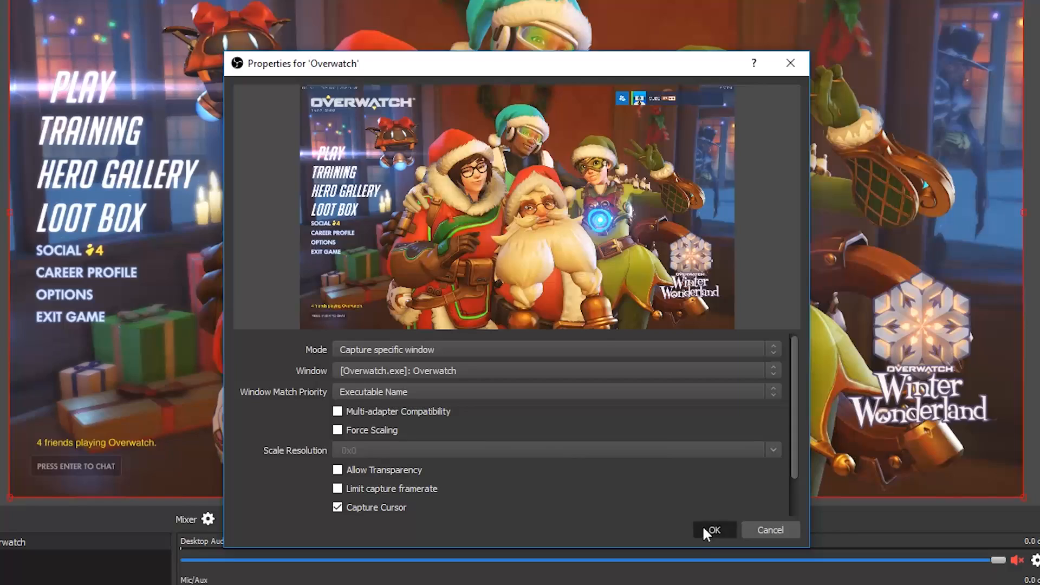
pyautogui.click(704, 529)
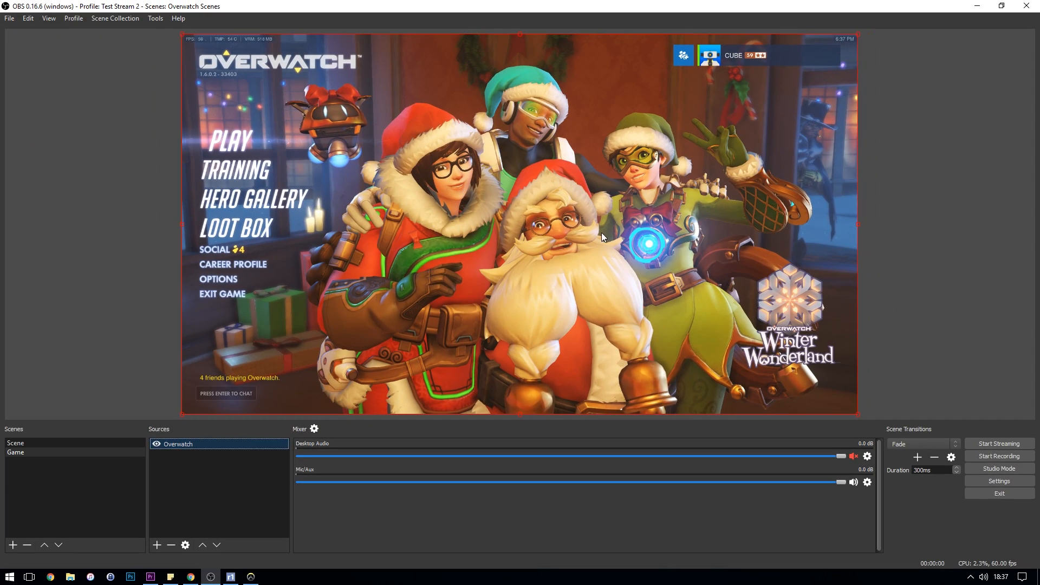
pyautogui.click(251, 459)
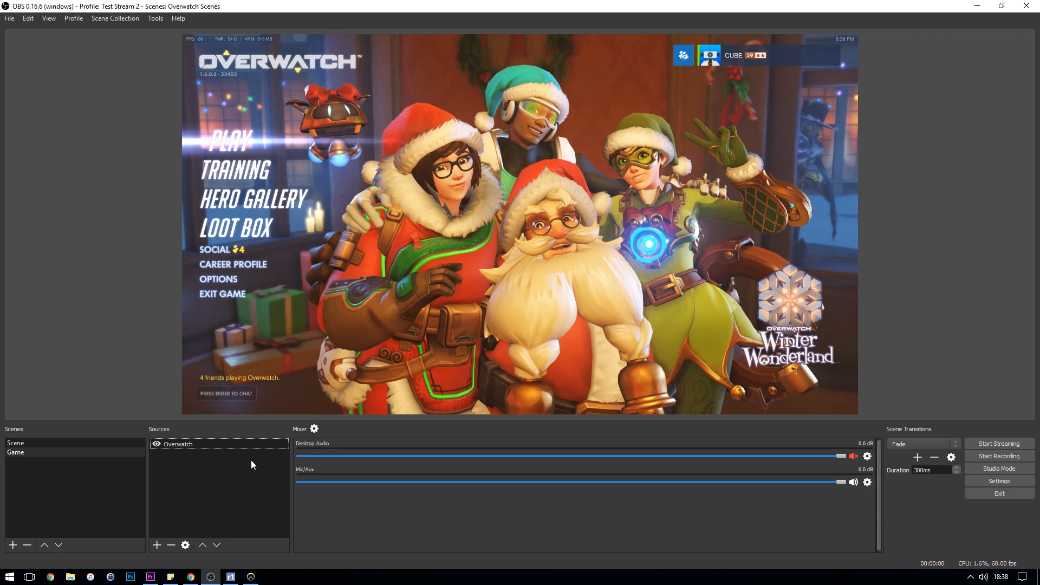